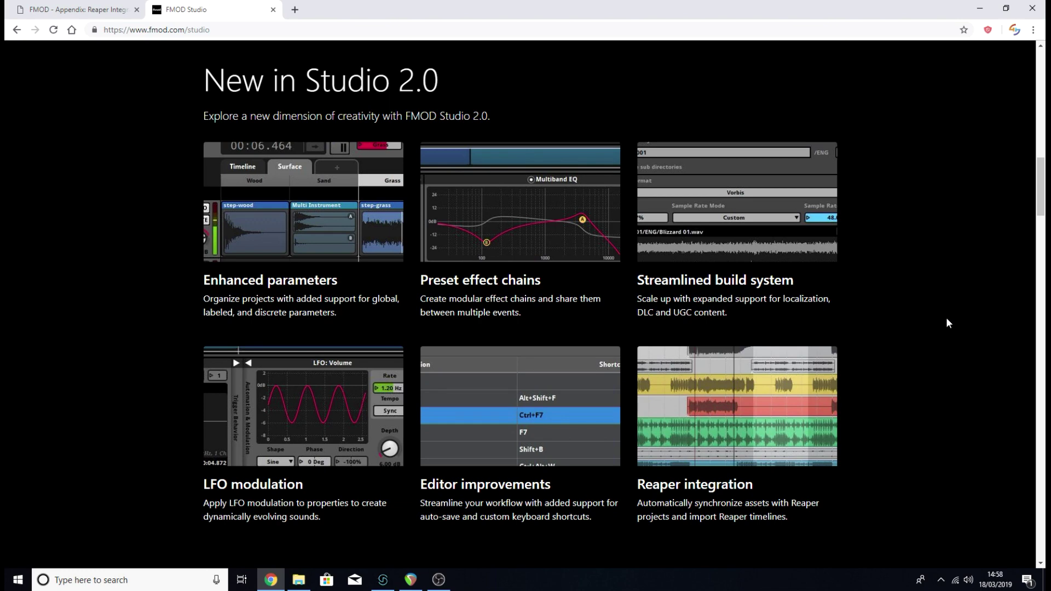
Switch to FMOD Studio and view its audio preferences, leaving them as they are.
key("alt+Tab")
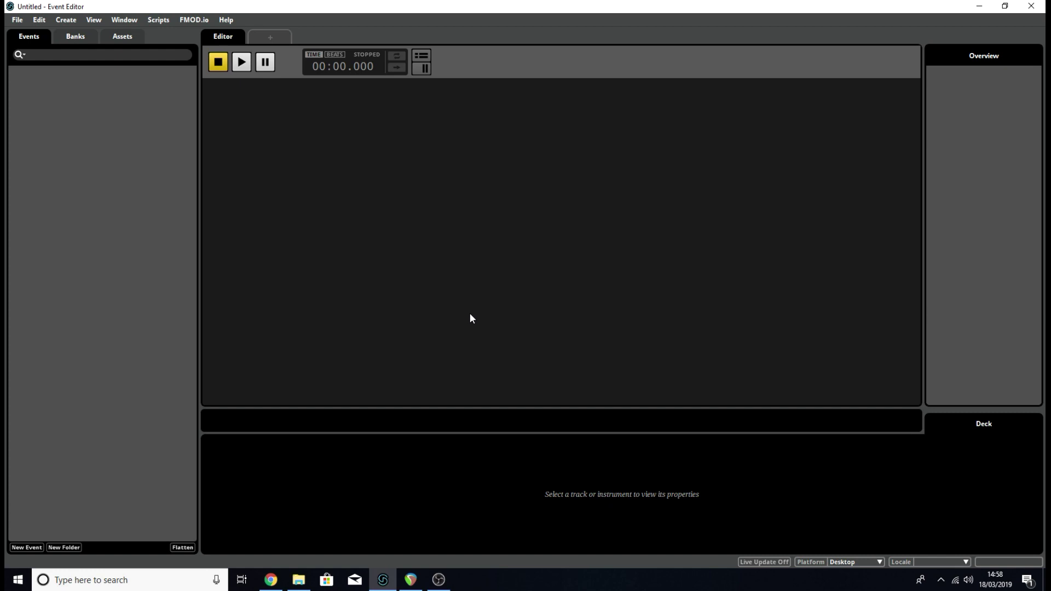
left_click(38, 21)
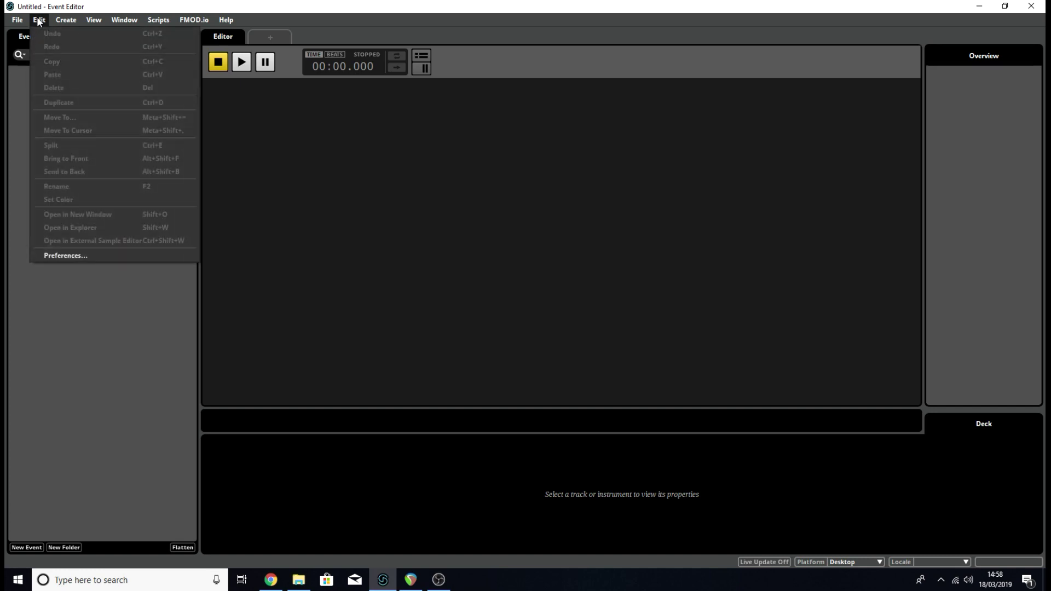
left_click(75, 257)
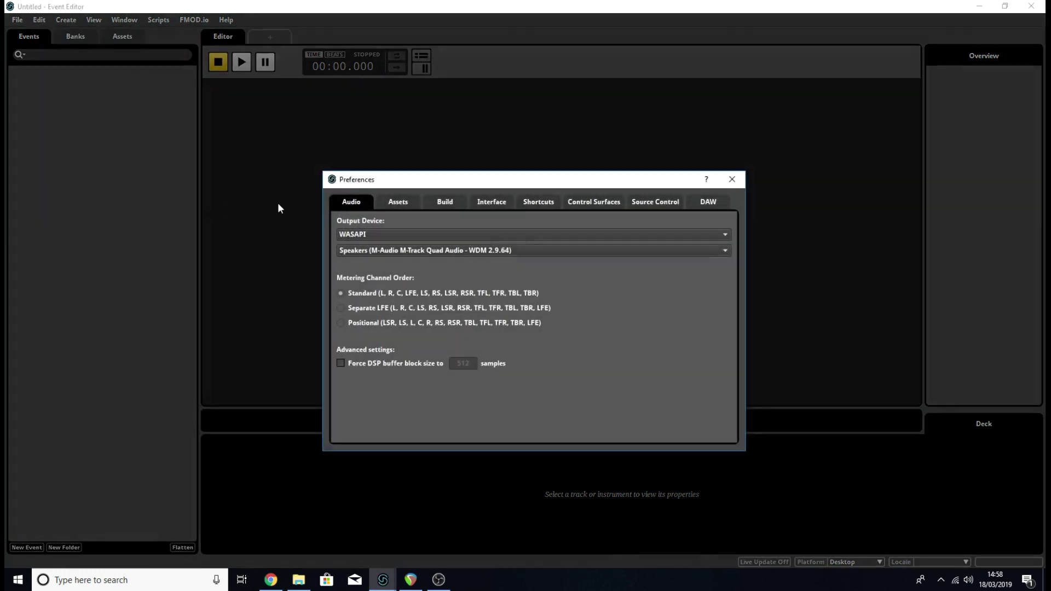
left_click(732, 179)
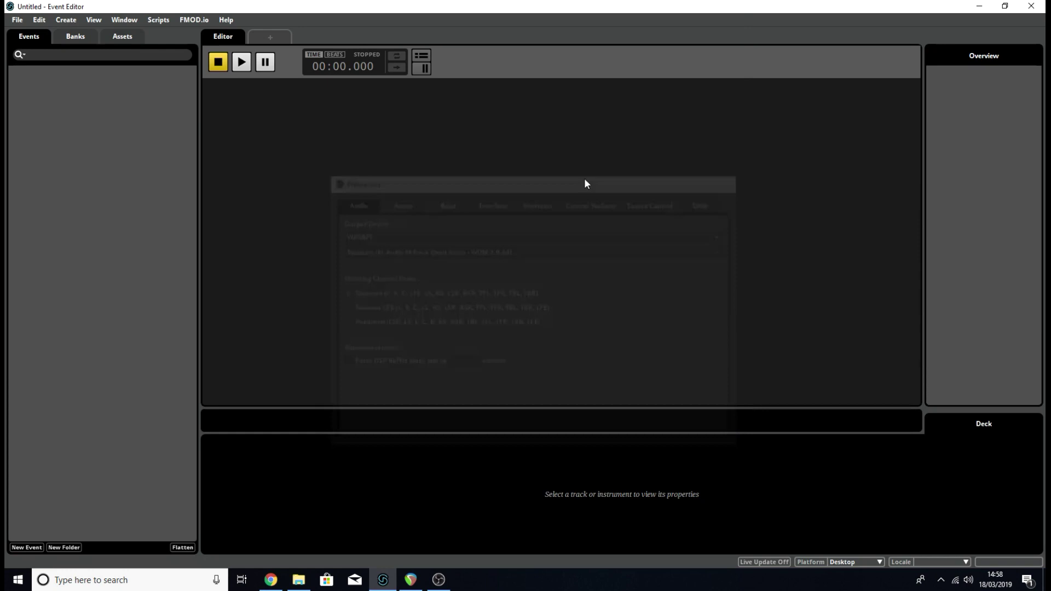
Open the DAW preferences and enlarge the dialog to show all the Reaper integration options.
left_click(17, 21)
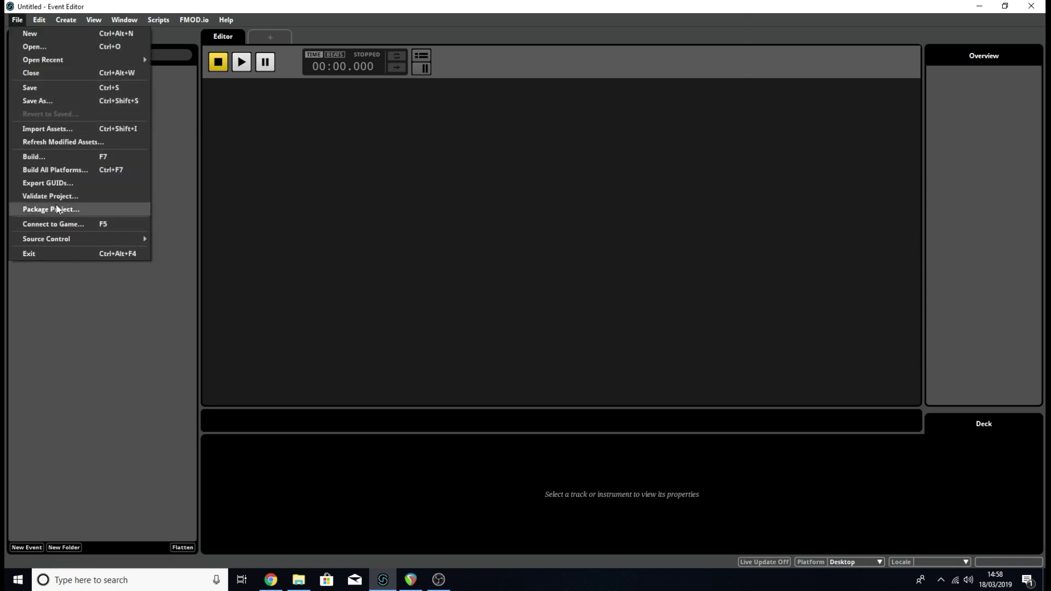
mouse_move(40, 22)
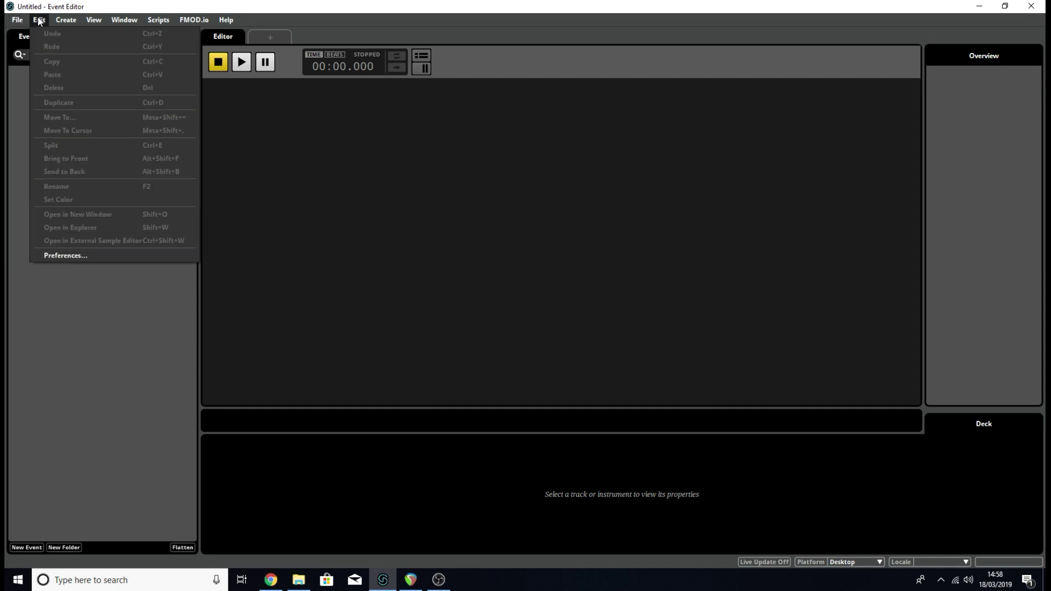
left_click(123, 256)
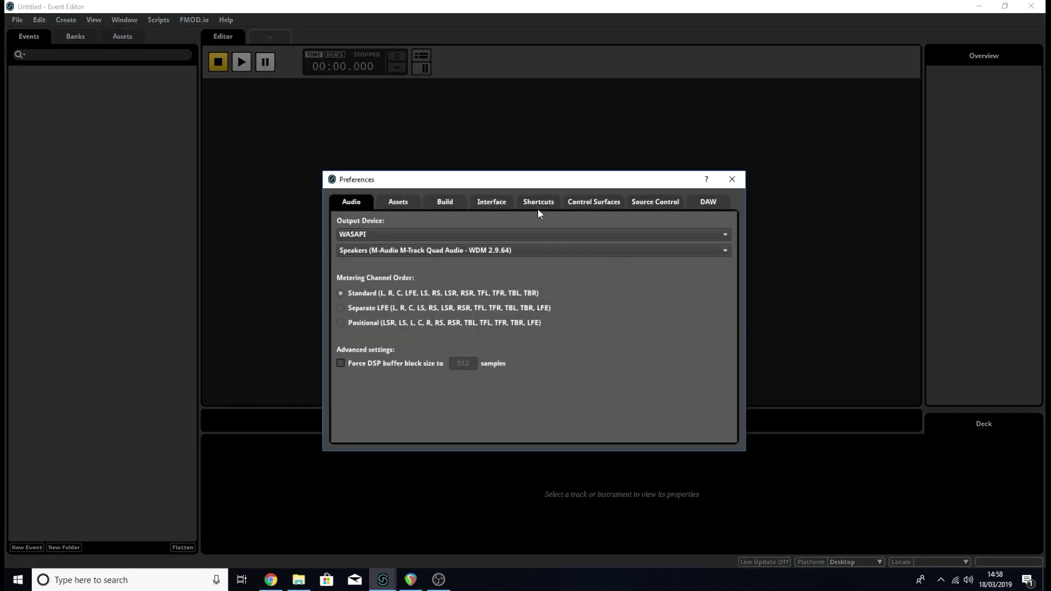
left_click(707, 203)
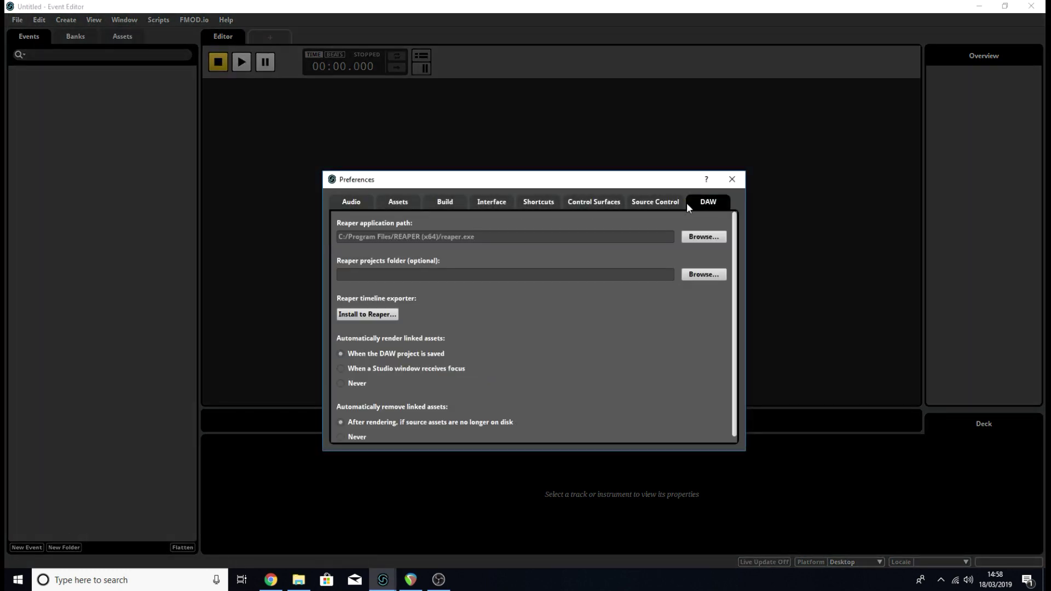
left_click_drag(675, 177, 671, 106)
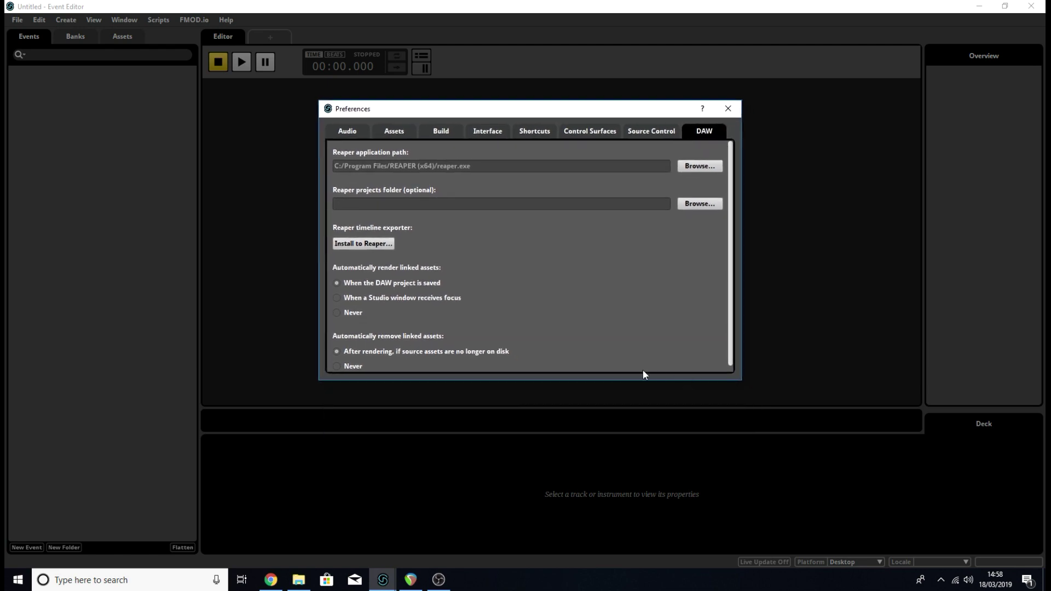
left_click_drag(623, 380, 622, 396)
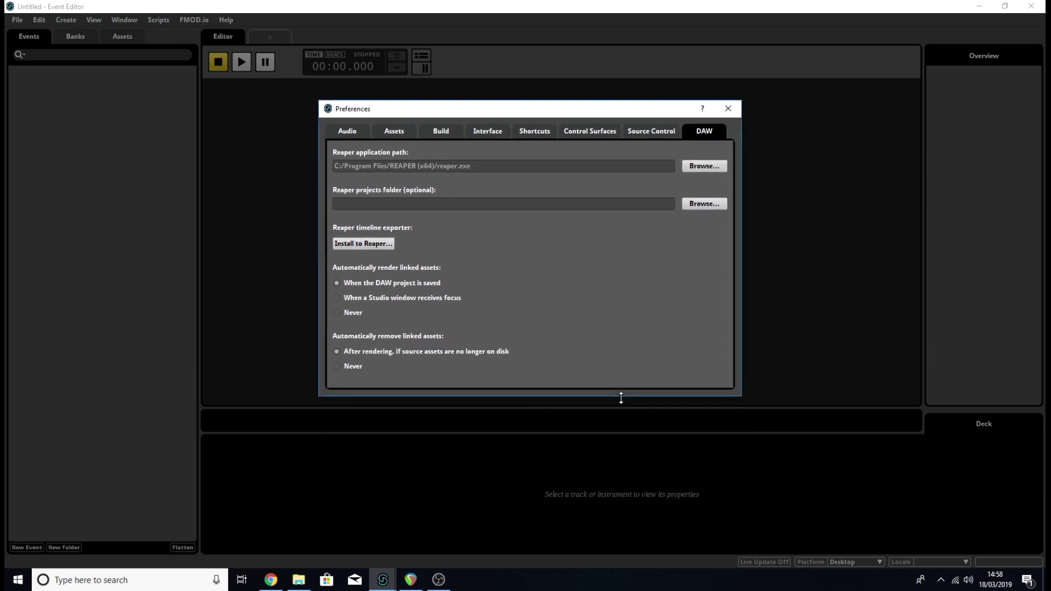
left_click_drag(600, 111, 601, 131)
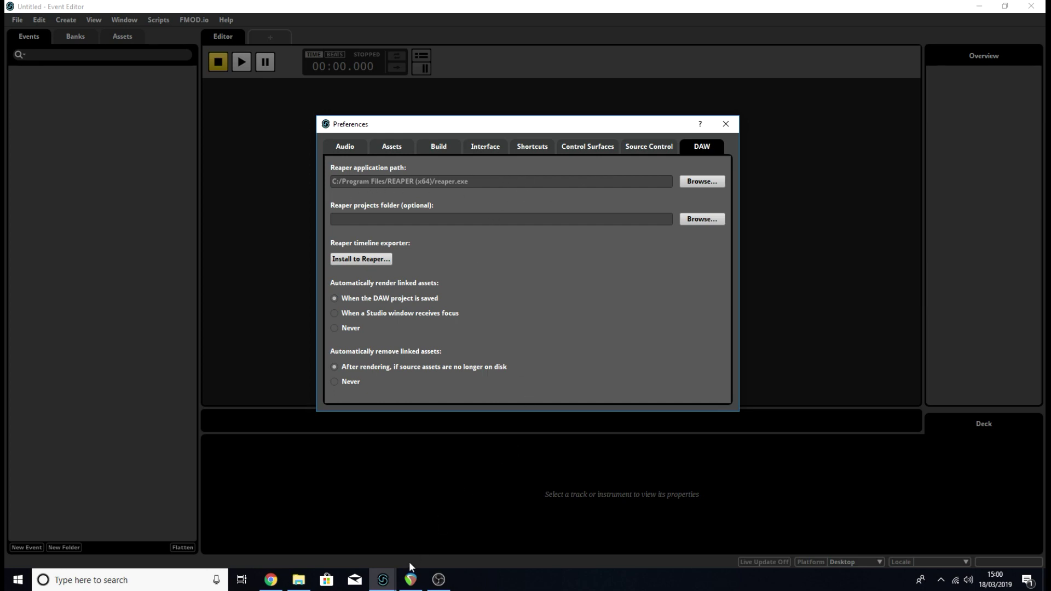
Switch to REAPER and select the master track of each of the blue, green and orange groups in turn.
left_click(410, 580)
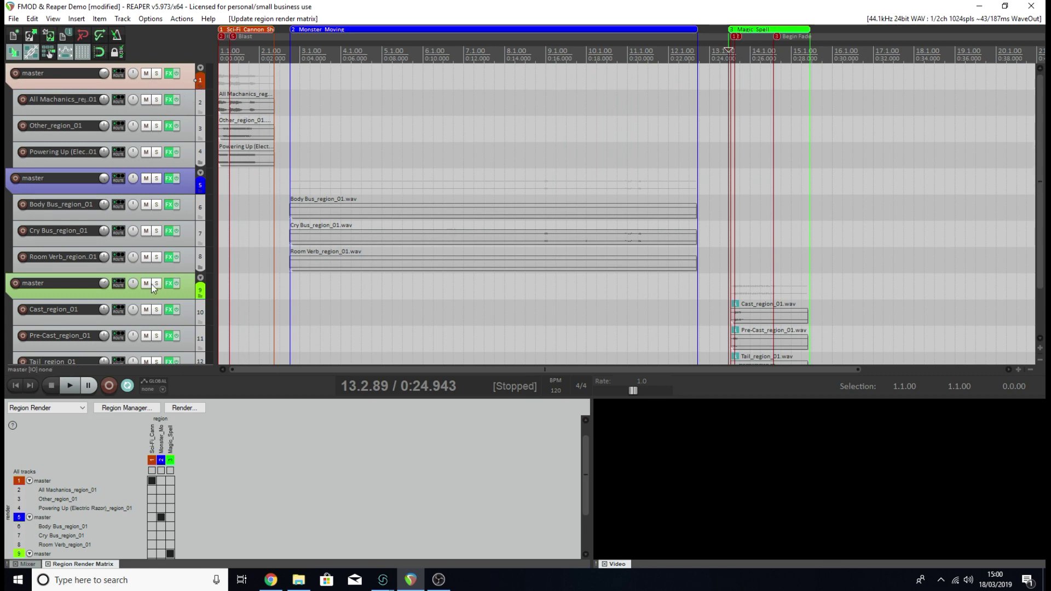
left_click(184, 175)
left_click(189, 282)
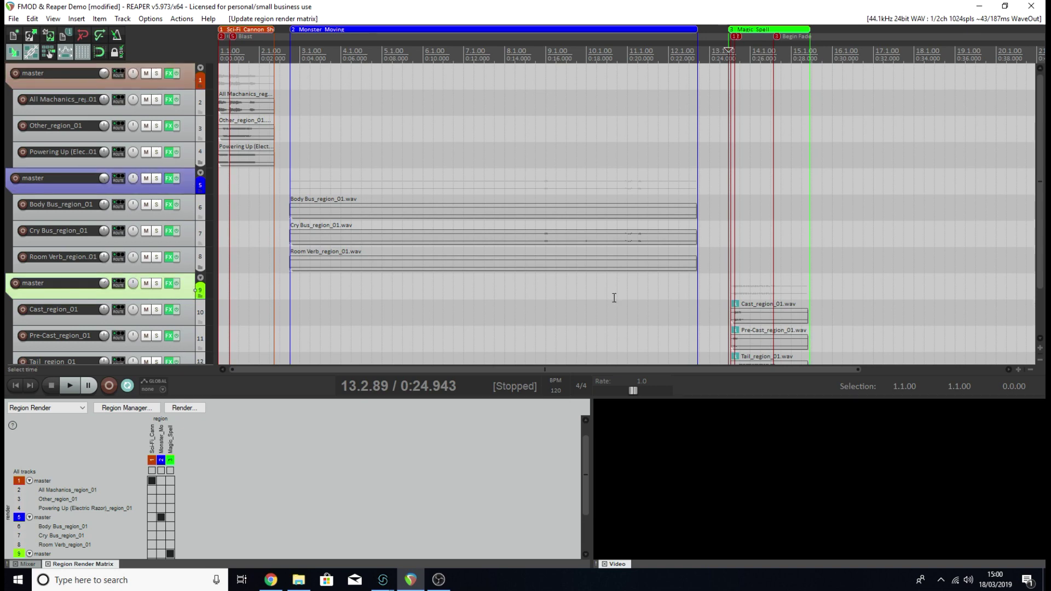
left_click(187, 80)
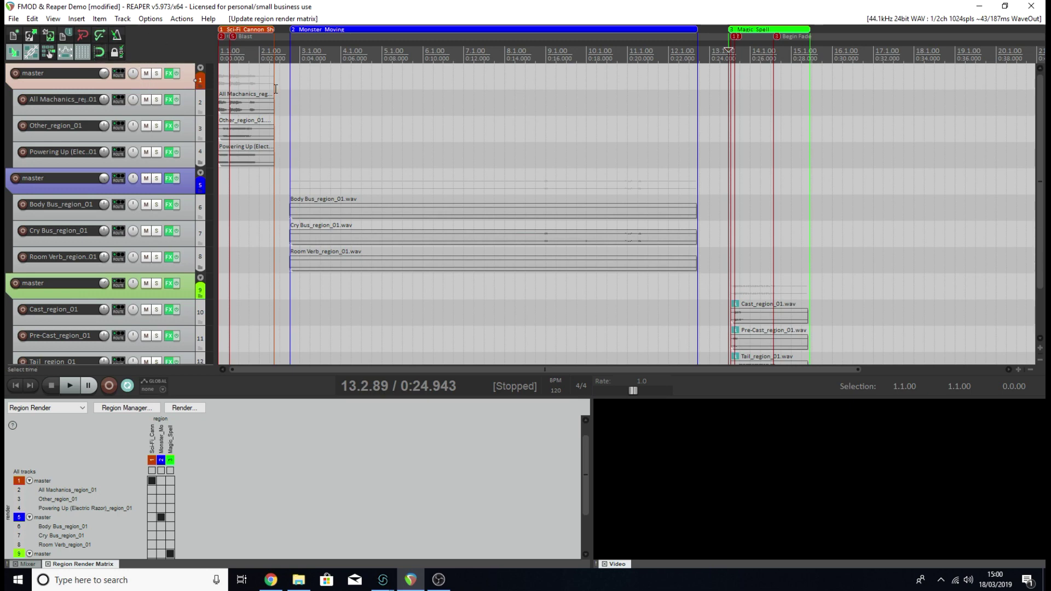
Play the project from its start through the Sci-Fi Cannon region into Monster Moving, then stop playback.
key("space")
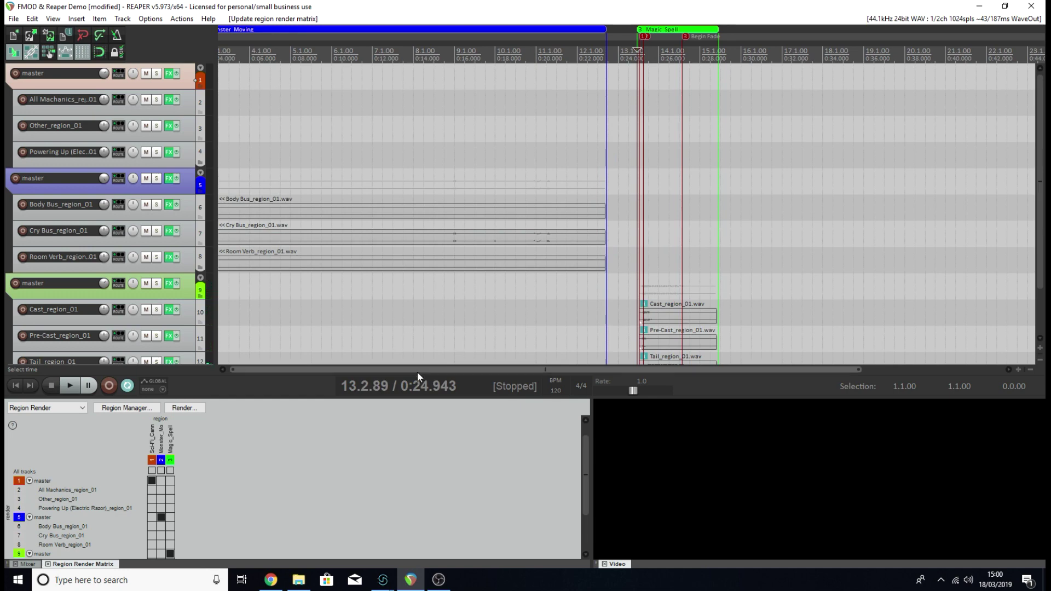
key("space")
key("Home")
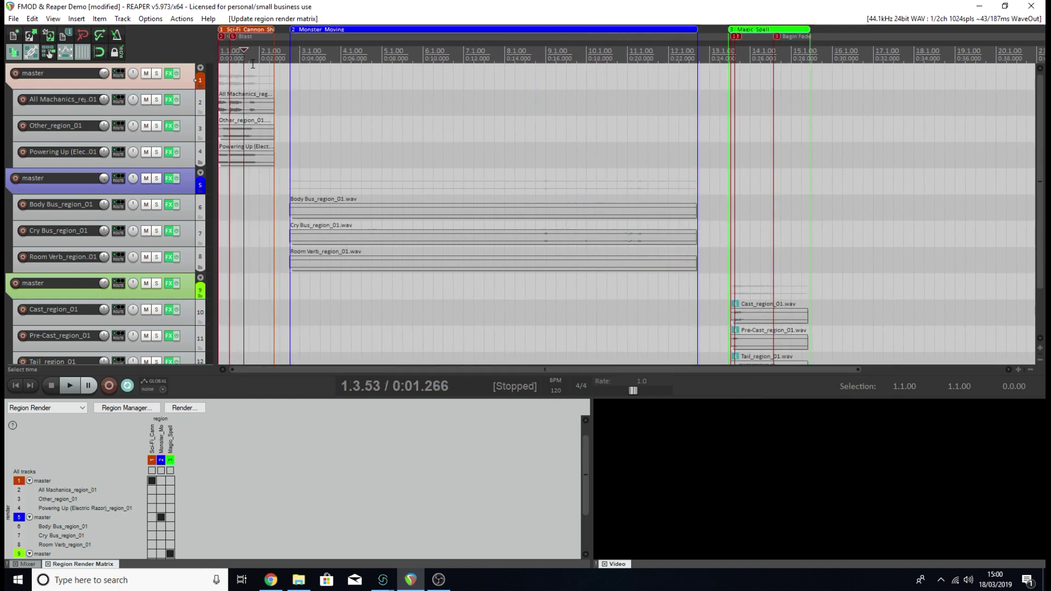
key("space")
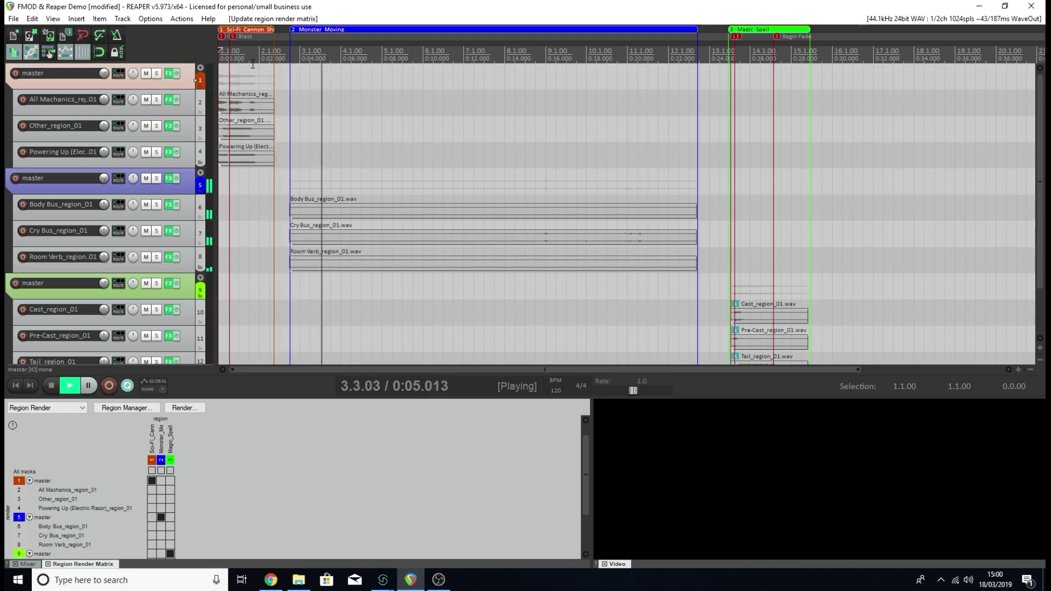
key("space")
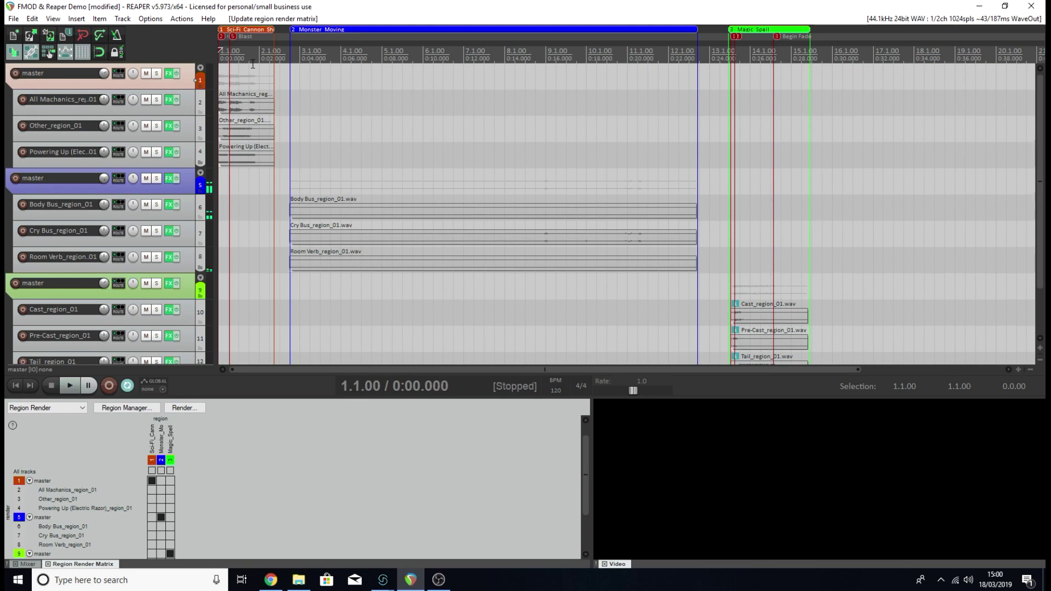
Place the edit cursor just before the Magic Spell region and play part of it.
left_click(724, 51)
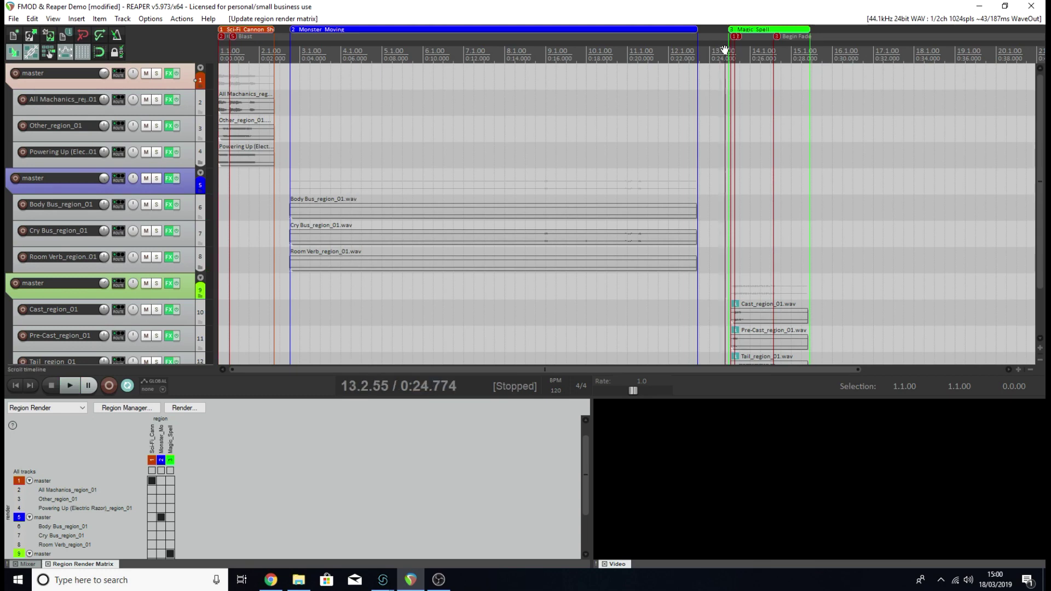
left_click(729, 51)
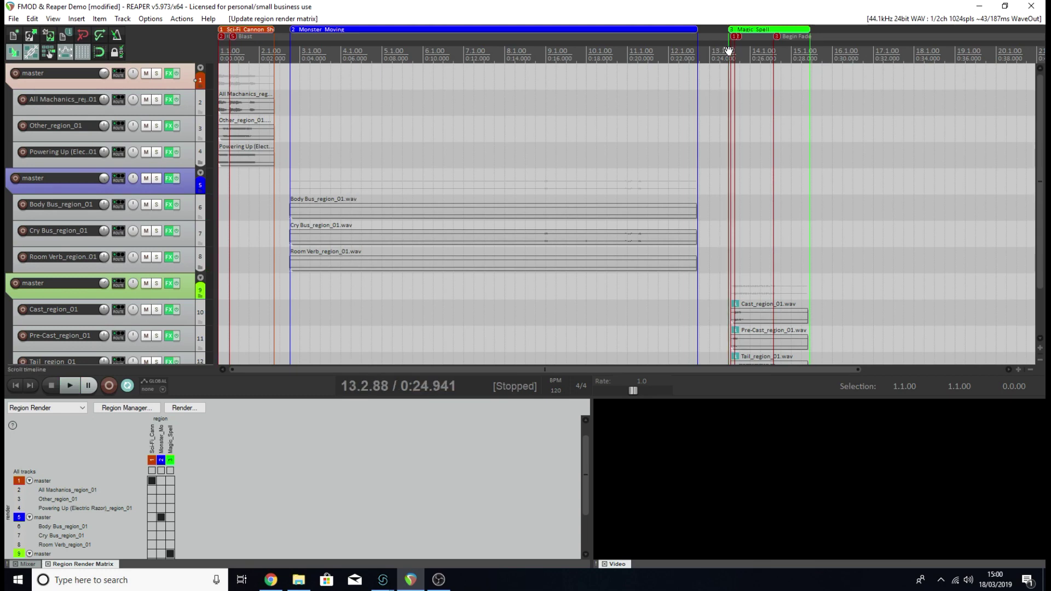
key("space")
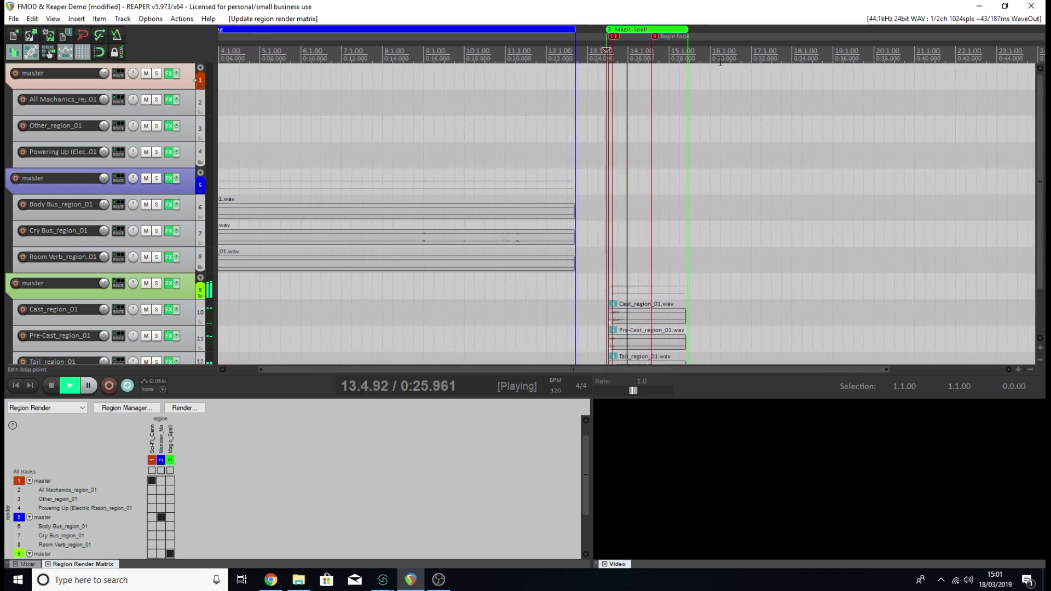
key("space")
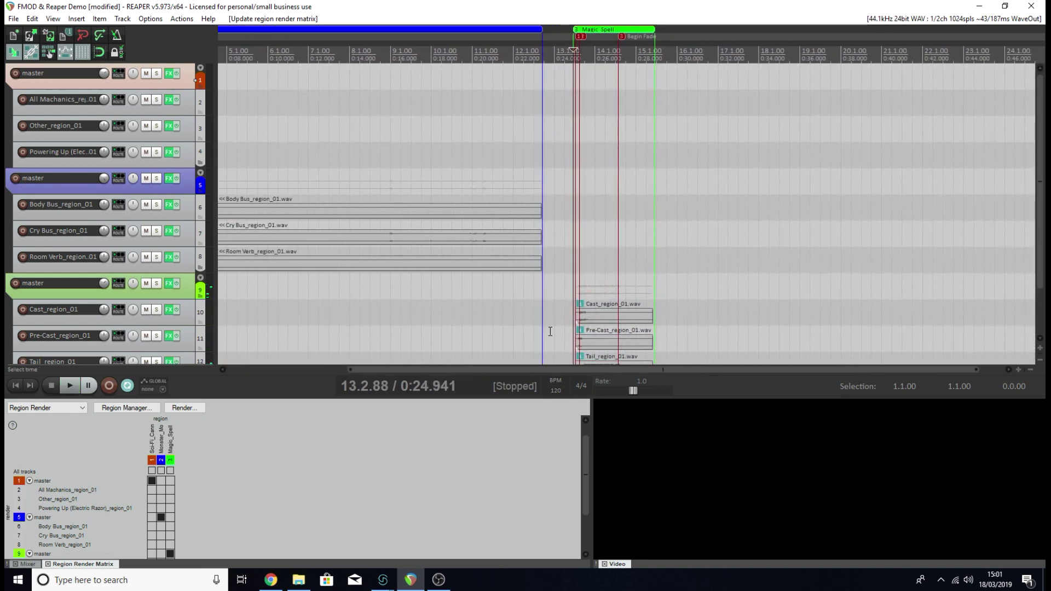
left_click_drag(533, 371, 384, 373)
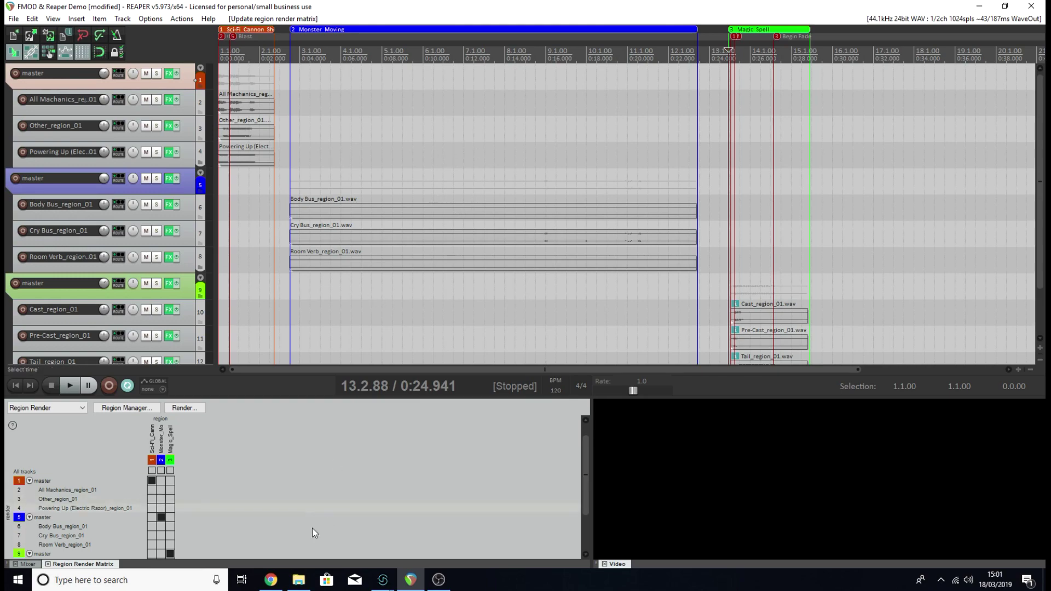
Switch to File Explorer and browse from Documents through REAPER Media into the FMOD & Reaper Demo folder.
left_click(299, 580)
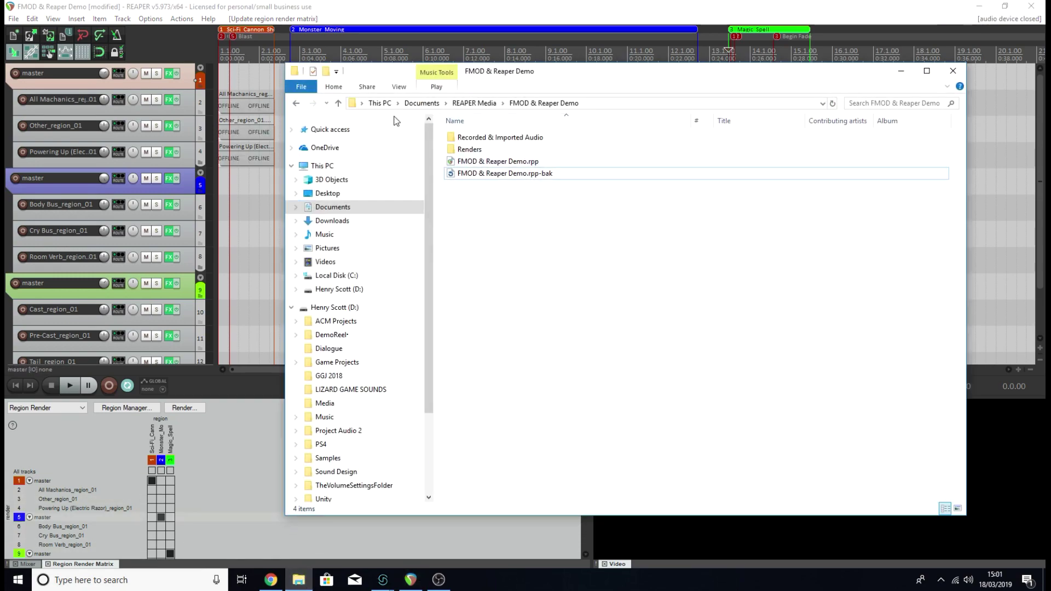
left_click(422, 103)
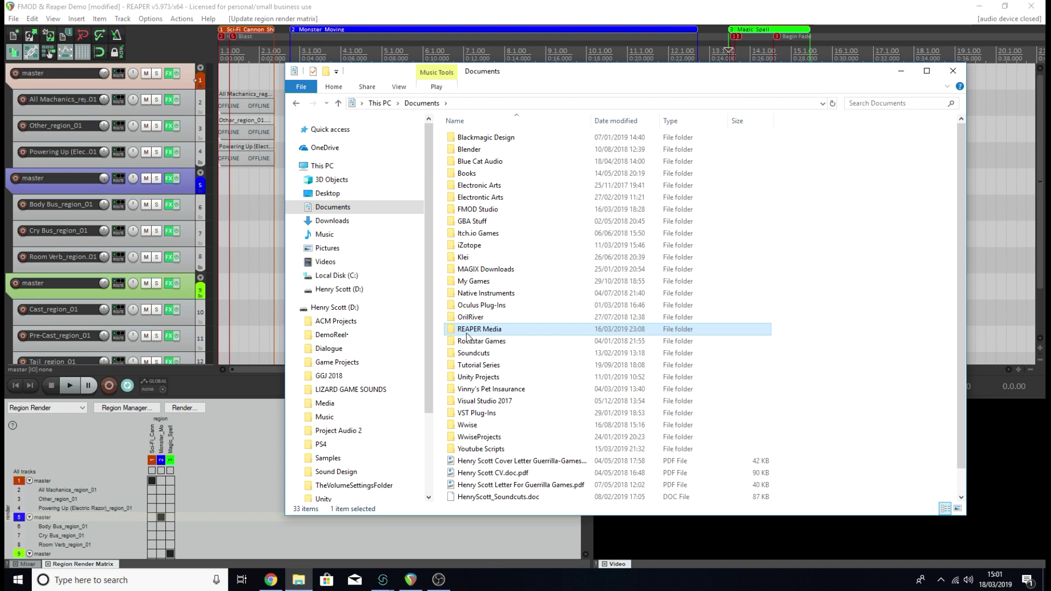
double_click(494, 330)
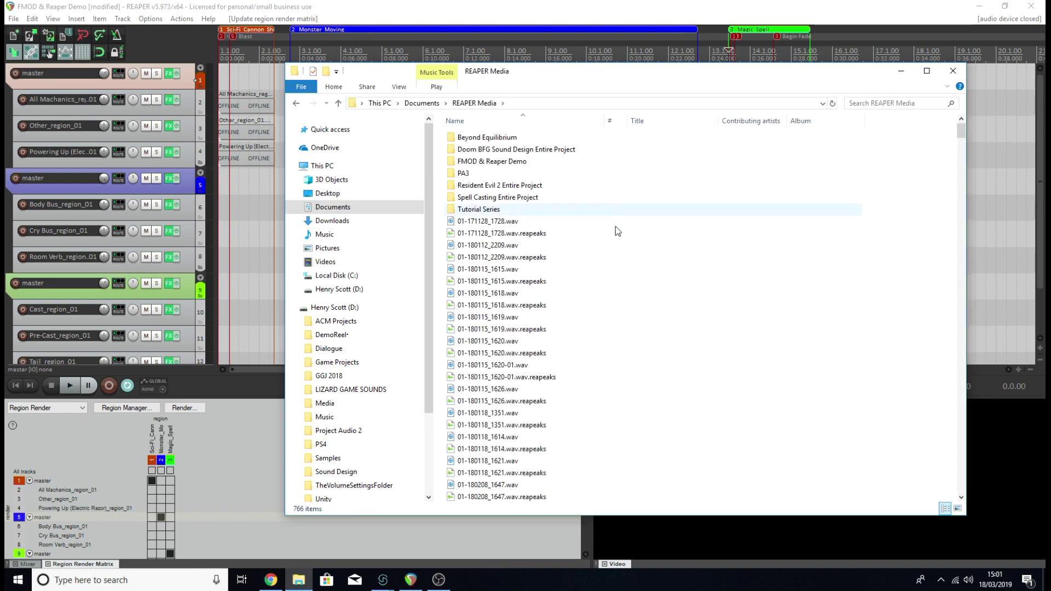
scroll(614, 235, "down", 10)
scroll(760, 232, "up", 10)
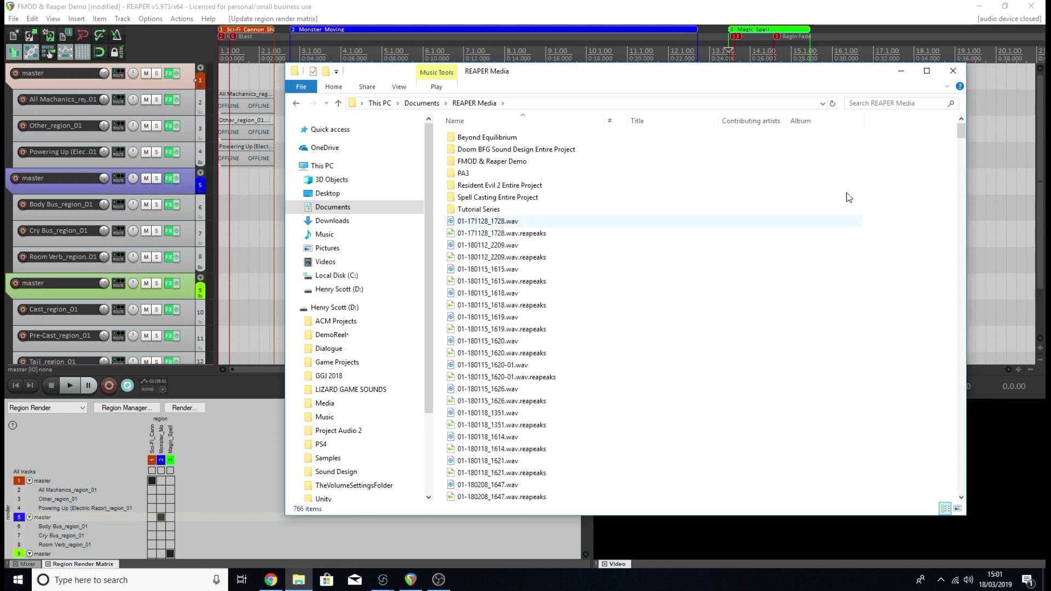
mouse_move(961, 132)
left_mouse_down()
mouse_move(968, 485)
mouse_move(1007, 179)
mouse_move(979, 124)
left_mouse_up()
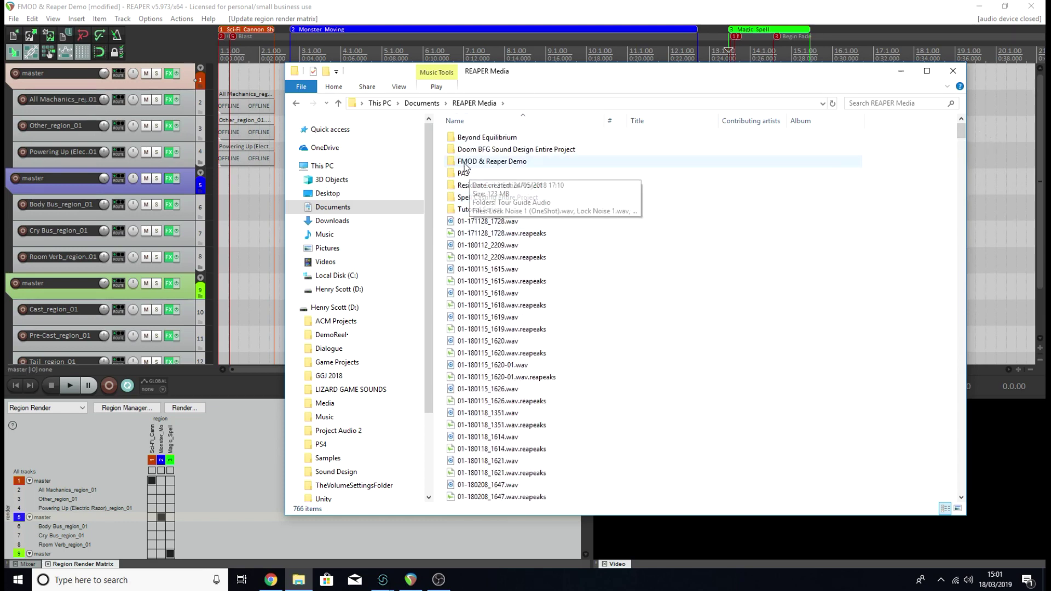
left_click(528, 166)
double_click(528, 162)
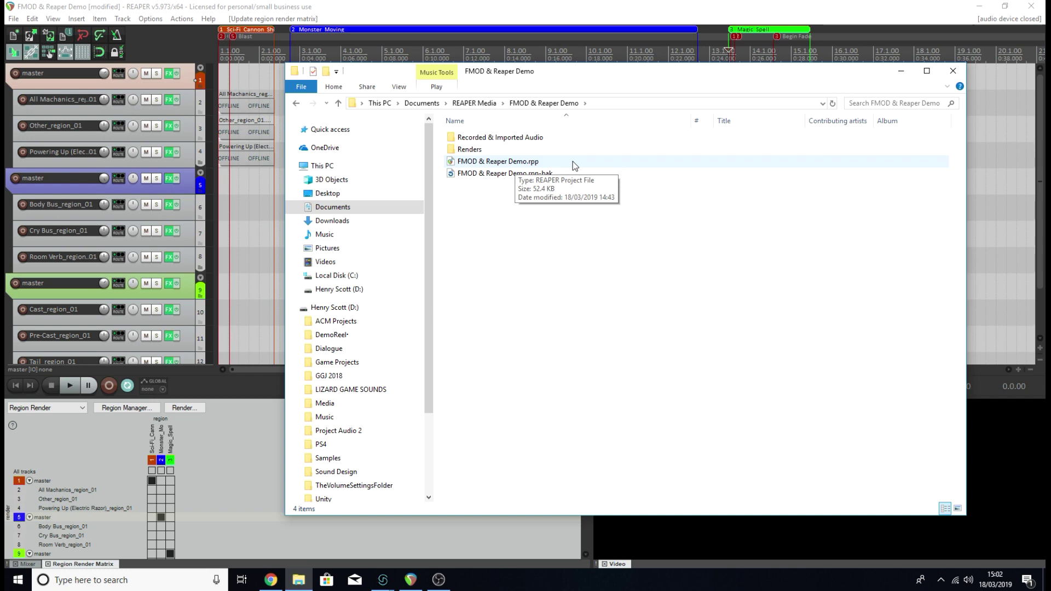
Return to FMOD Studio and close the preferences dialog.
left_click(382, 579)
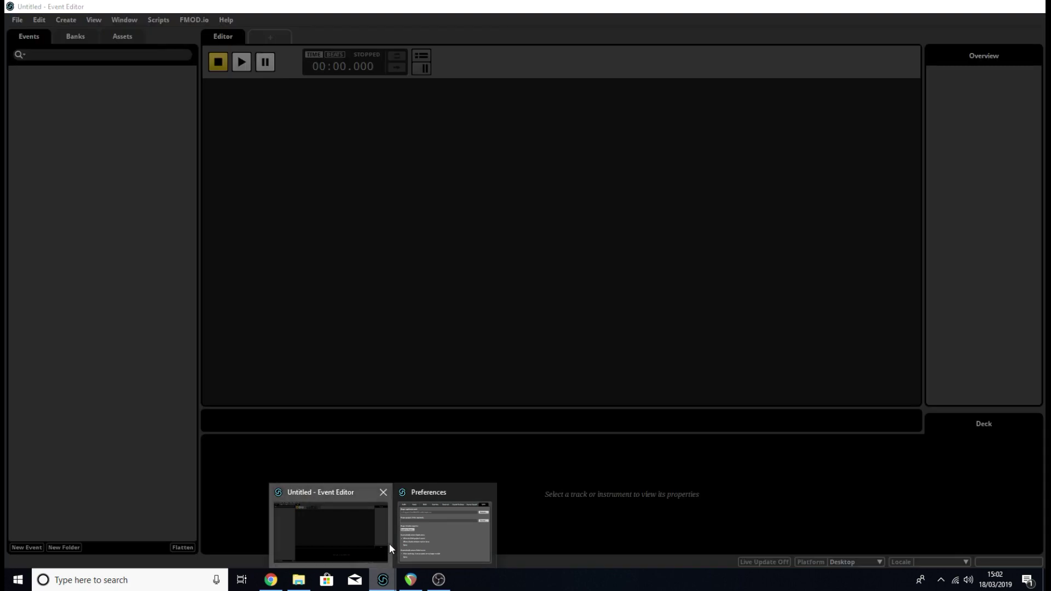
left_click(389, 544)
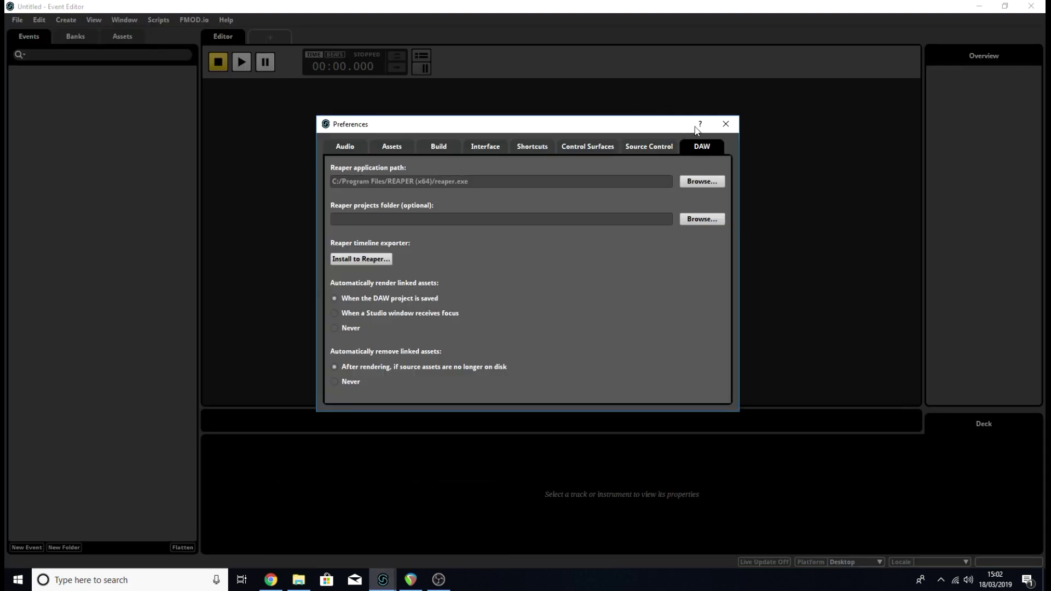
left_click(737, 130)
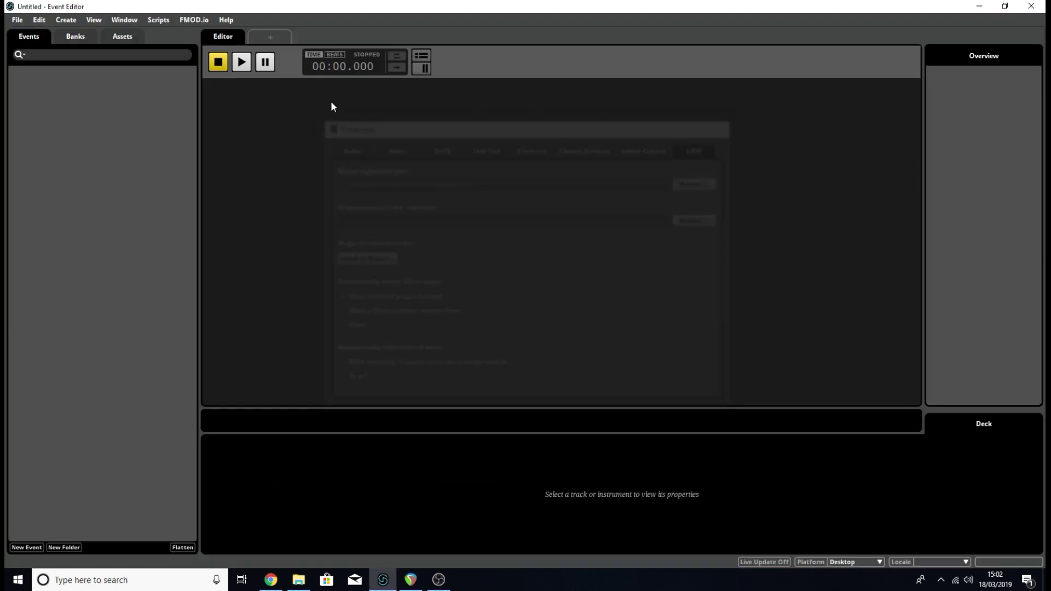
Show the project's assets in the browser, and briefly view the separate Audio Bin window before closing it.
left_click(129, 38)
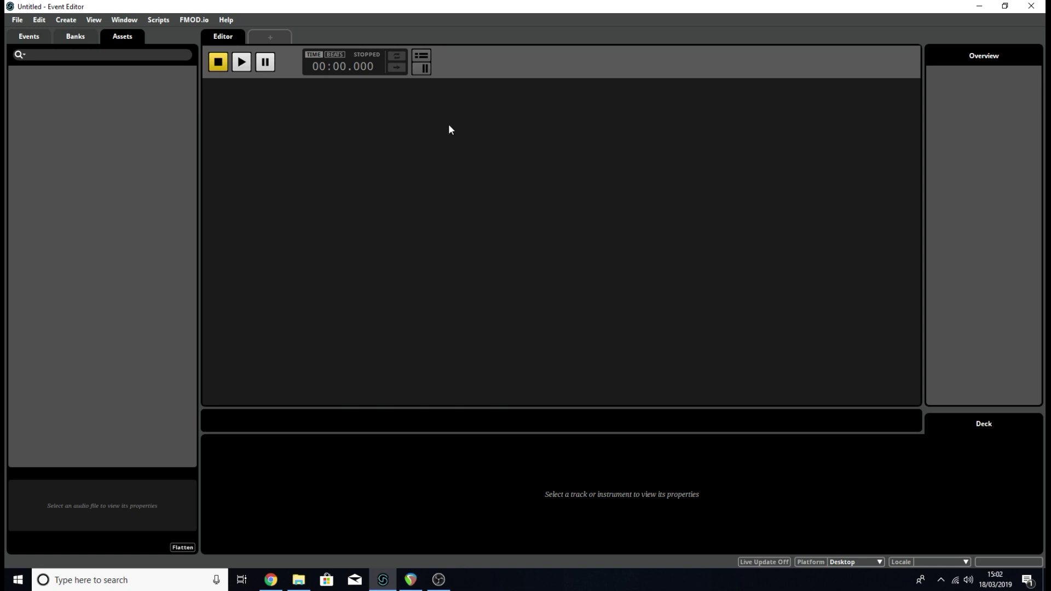
key("ctrl+6")
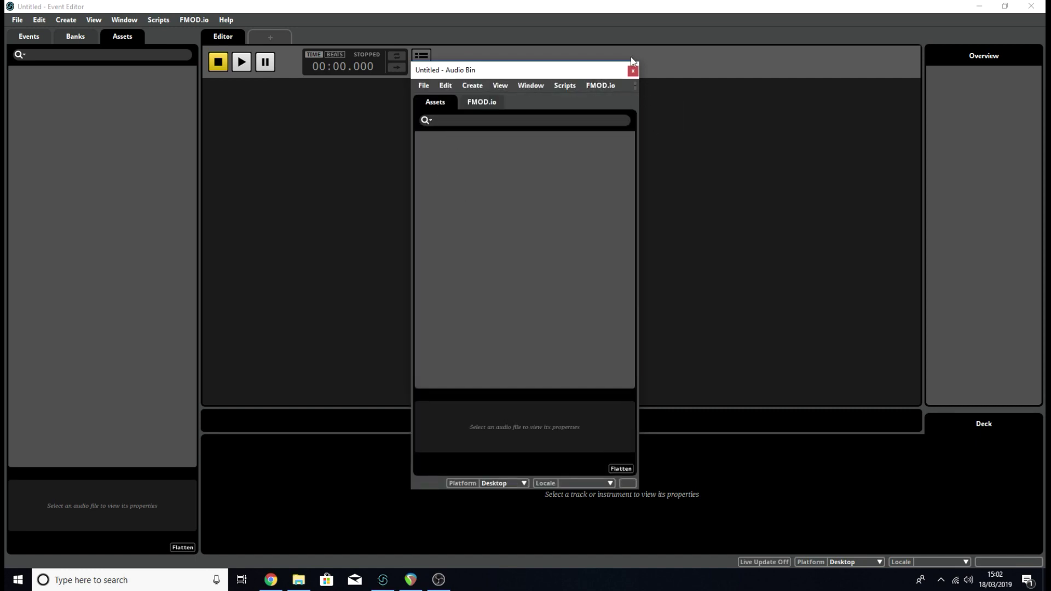
left_click(632, 71)
Bring FMOD & Reaper Demo.rpp from File Explorer into FMOD Studio's assets as a linked project.
left_click(298, 580)
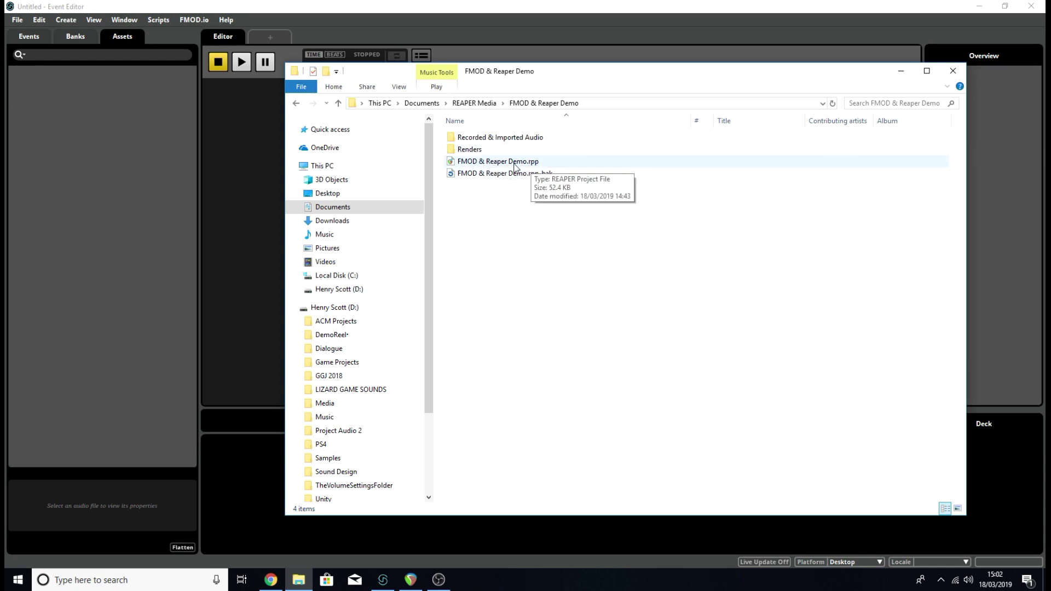
left_click_drag(515, 164, 77, 110)
left_click(114, 101)
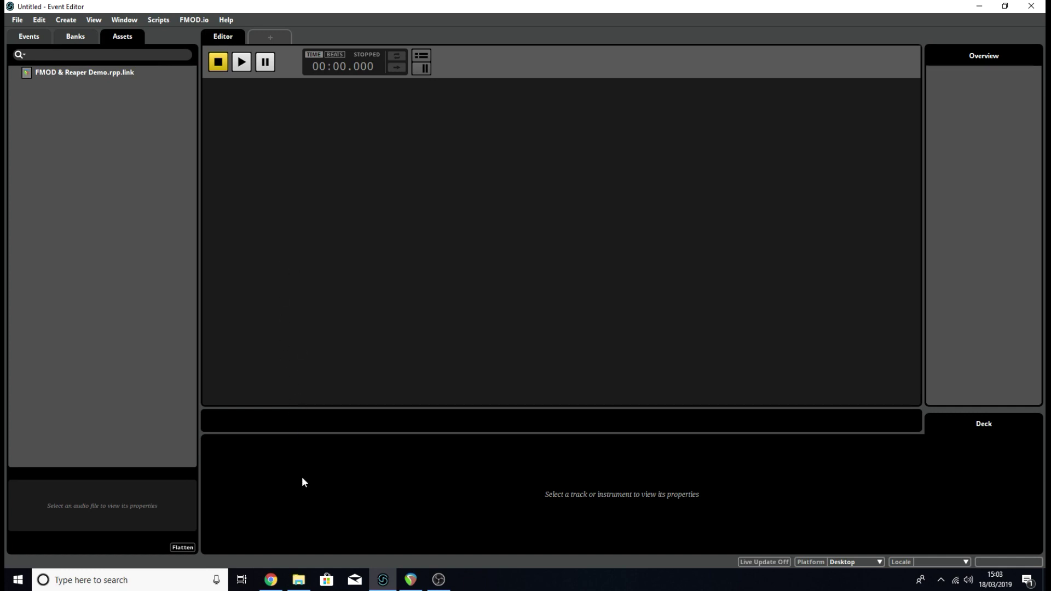
Look through the Recorded & Imported Audio and Renders folders in File Explorer, and return to FMOD Studio.
left_click(298, 579)
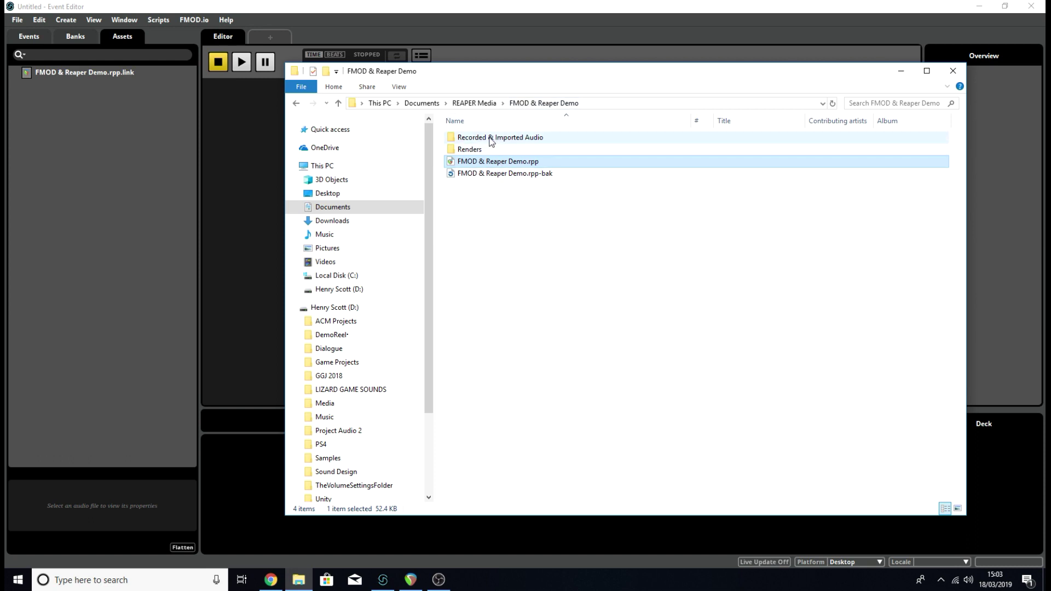
double_click(556, 141)
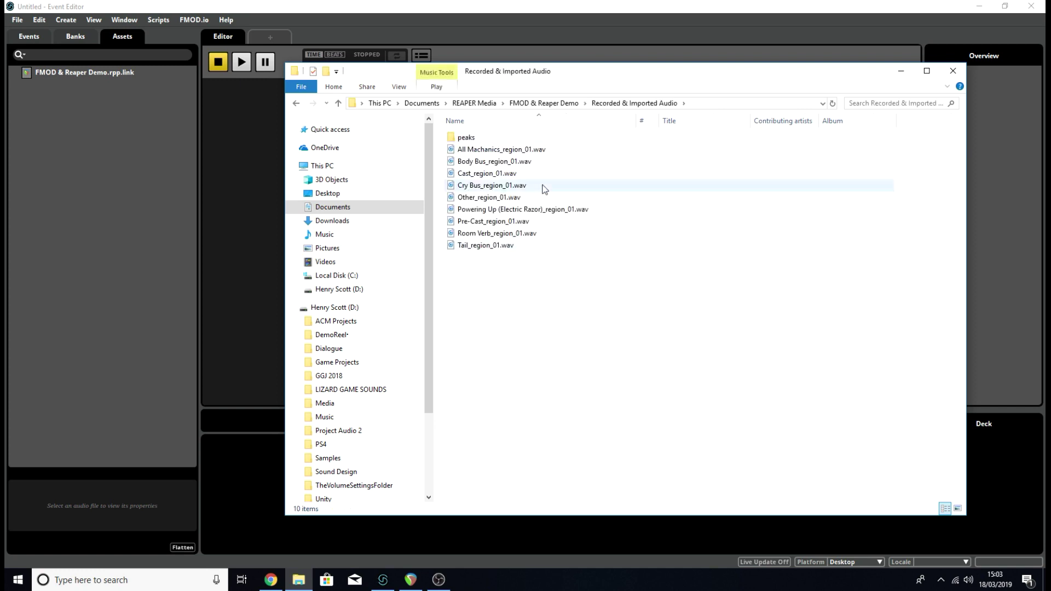
left_click(555, 104)
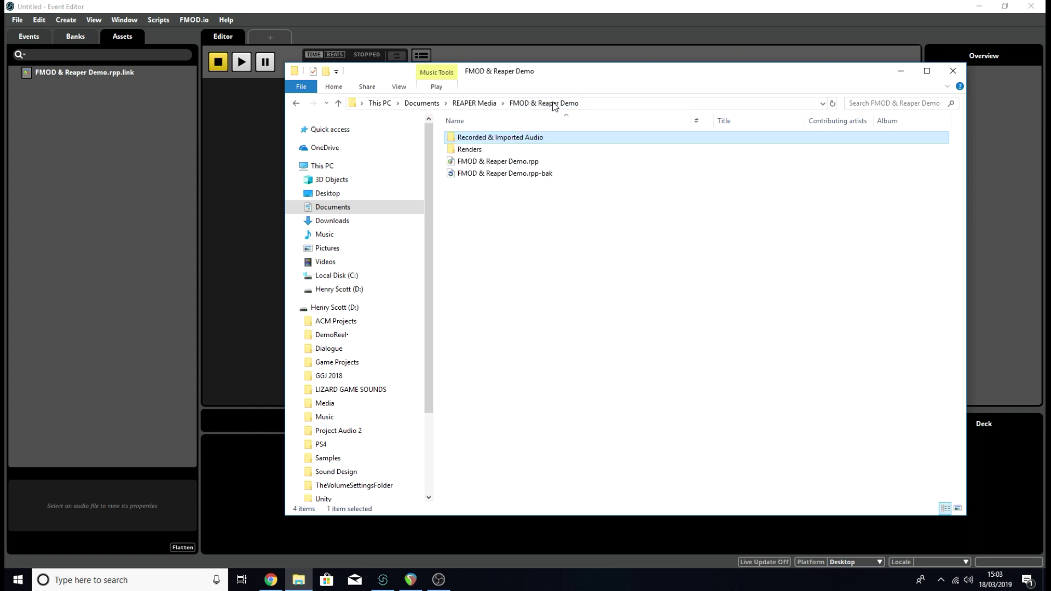
double_click(482, 151)
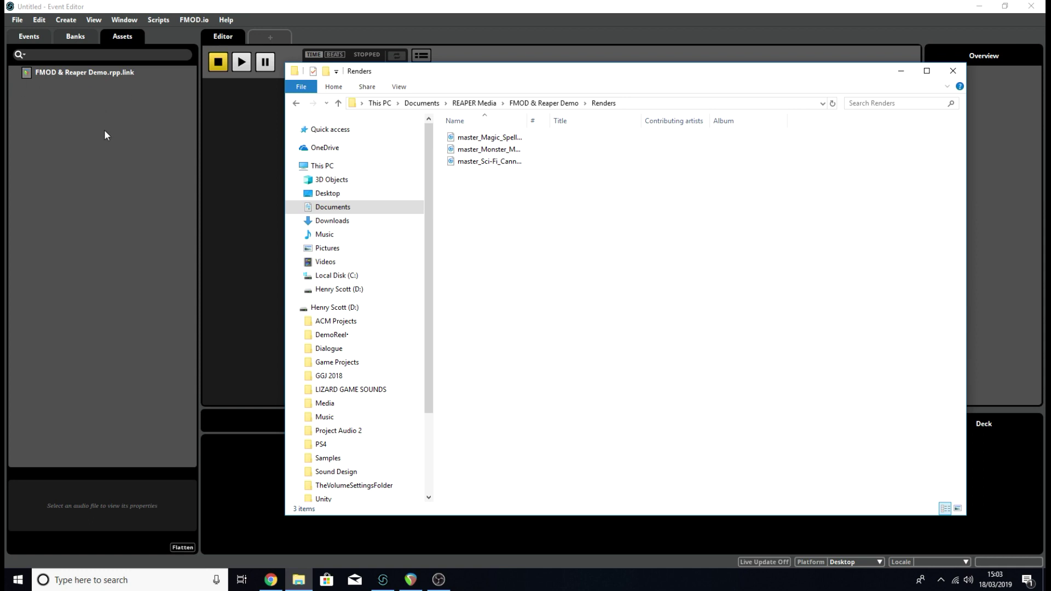
left_click(144, 106)
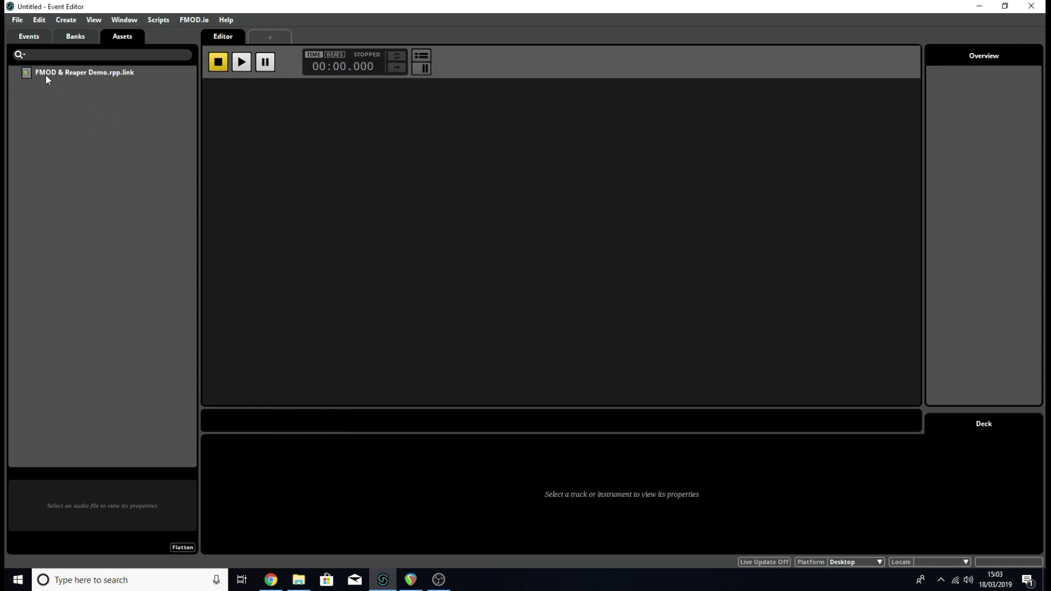
Set the rendered assets path of FMOD & Reaper Demo.rpp.link to the Renders folder.
left_click(107, 72)
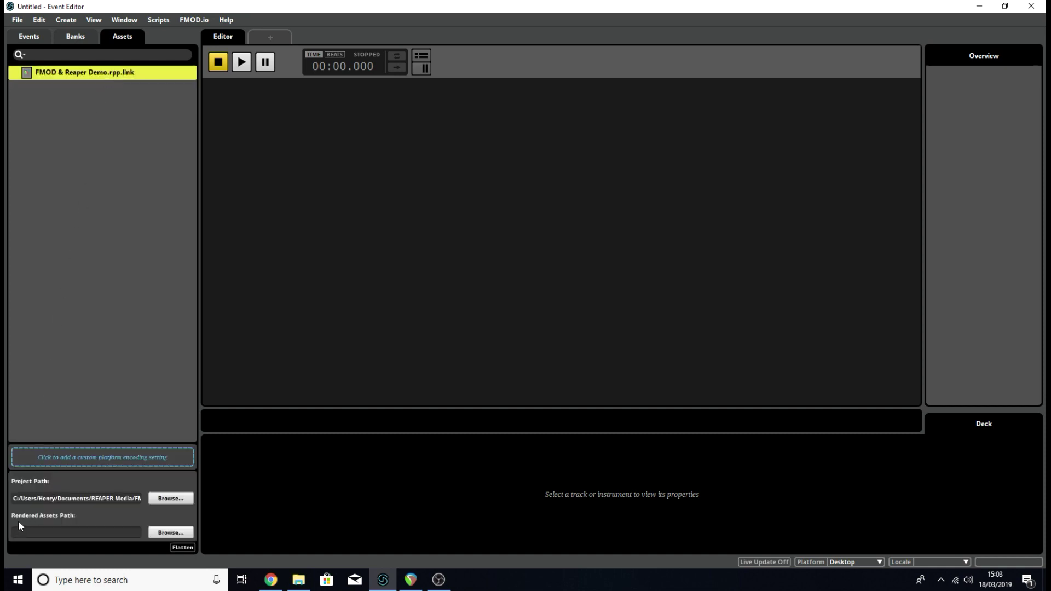
left_click(170, 532)
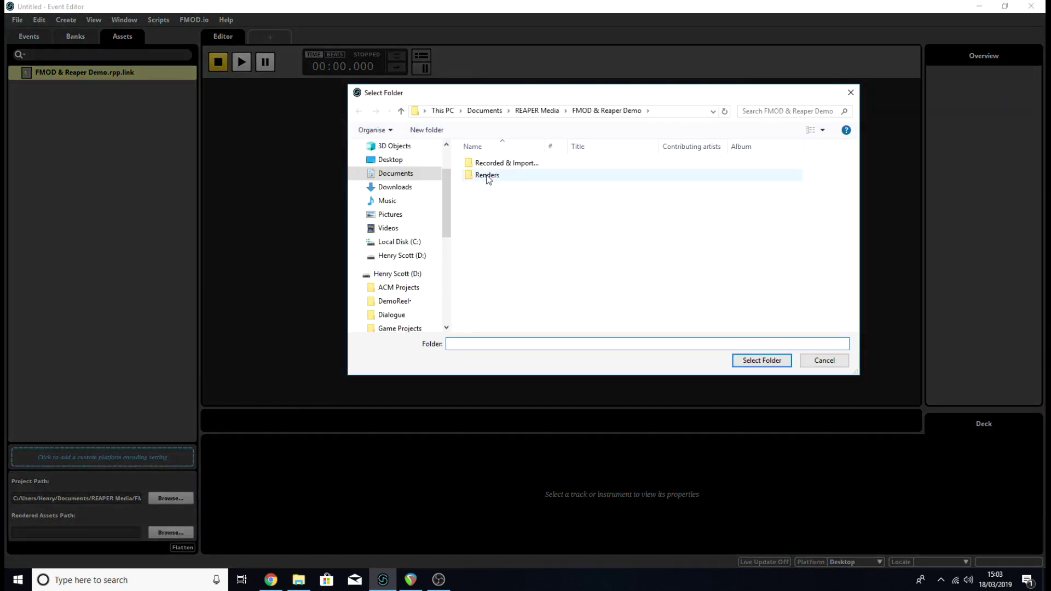
left_click(487, 175)
left_click(762, 360)
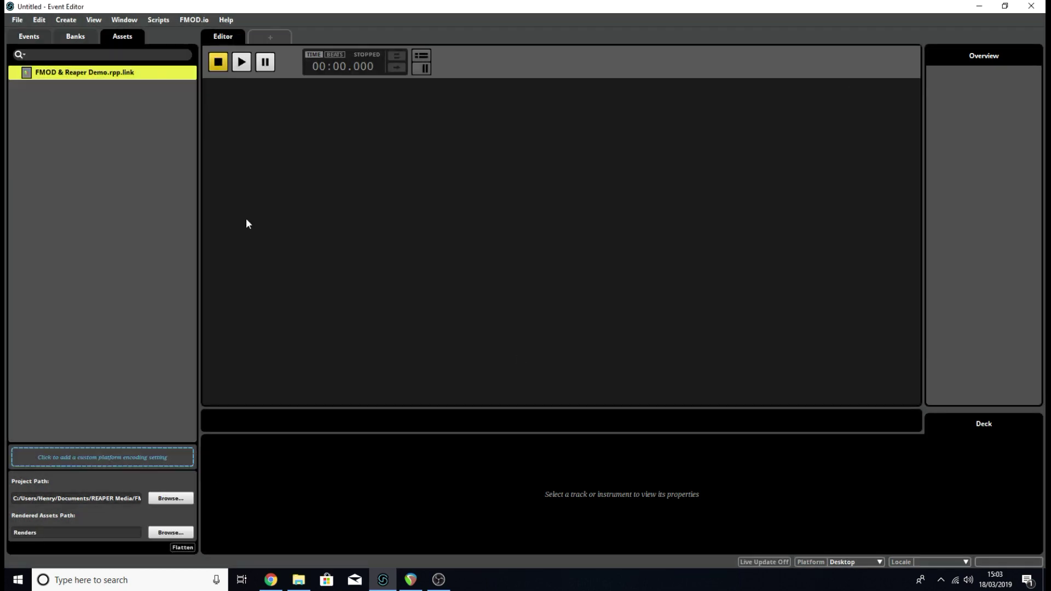
Expand FMOD & Reaper Demo.rpp.link and inspect its Magic Spell, Monster Moving and Sci-Fi Cannon Shot renders.
left_click(13, 73)
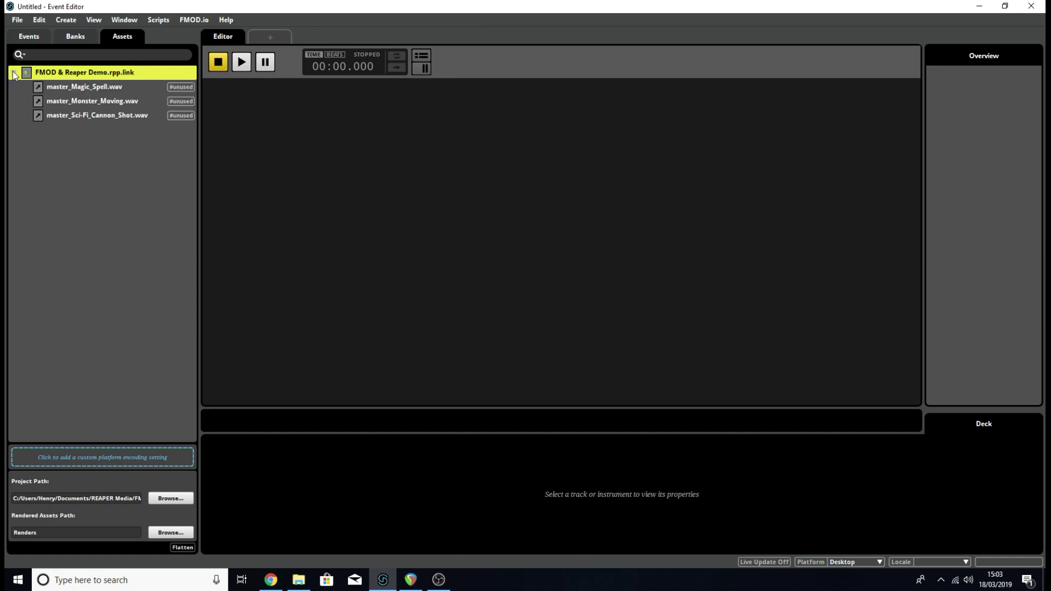
left_click(98, 88)
left_click(94, 104)
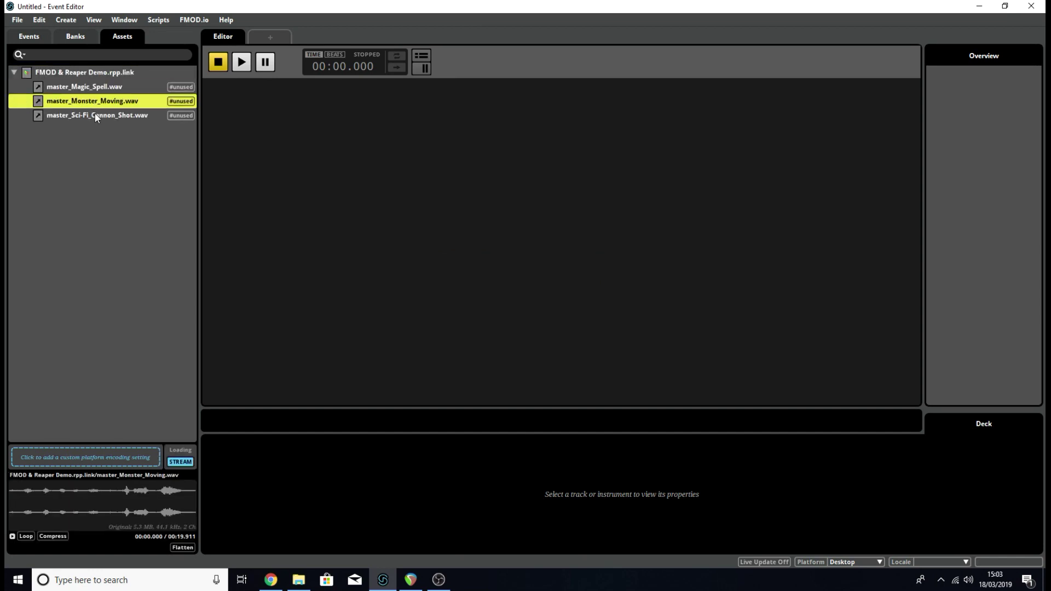
left_click(94, 114)
left_click(96, 89)
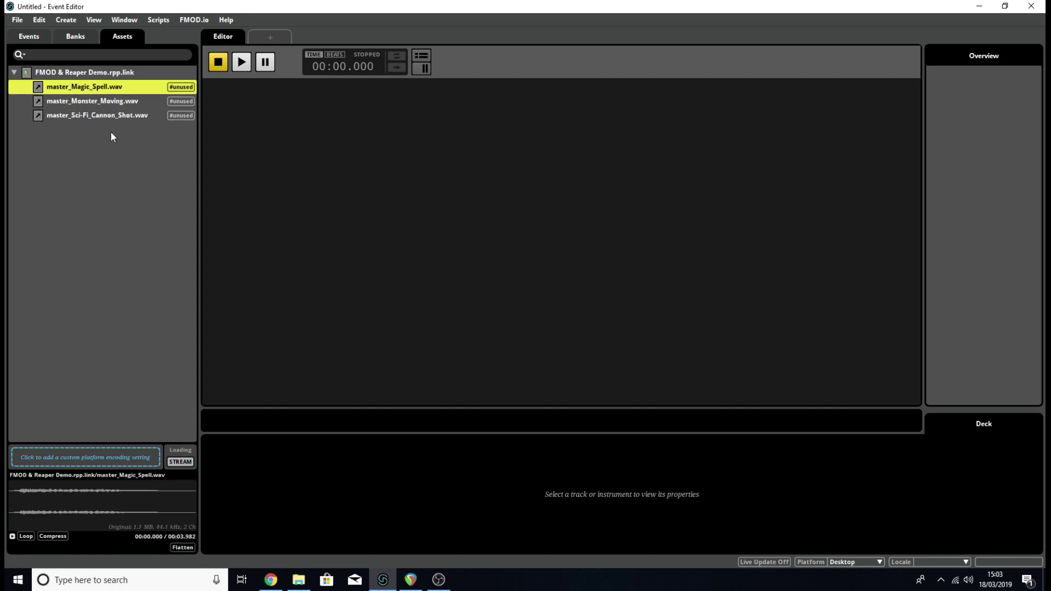
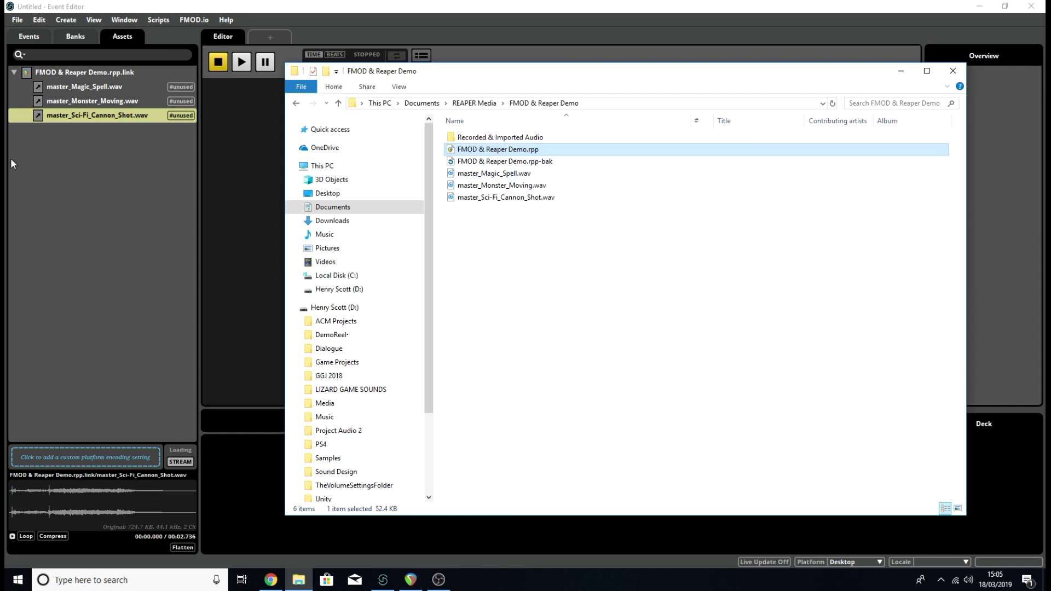
left_click(37, 138)
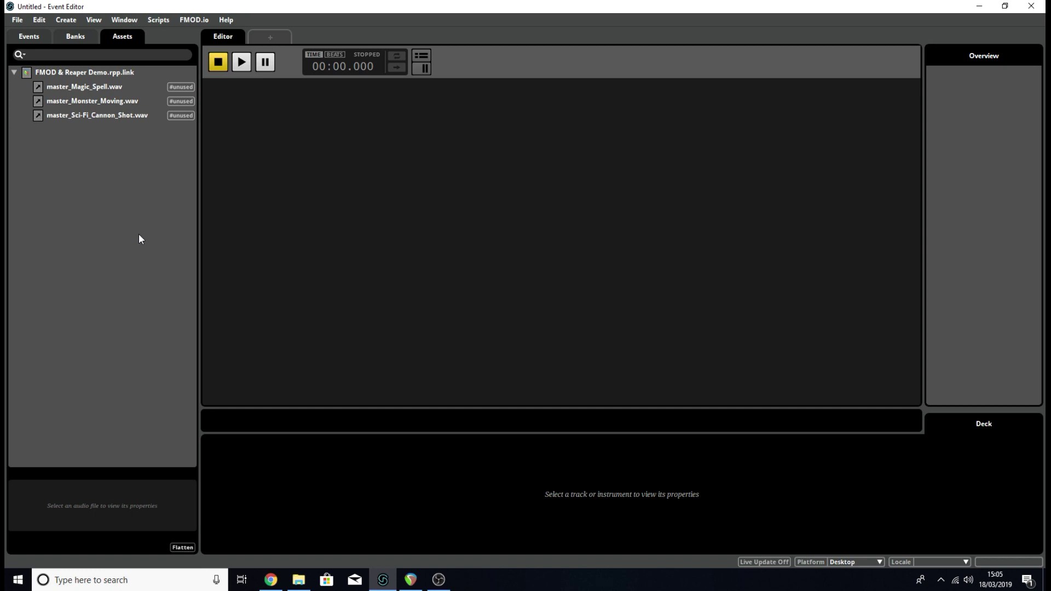
left_click(72, 87)
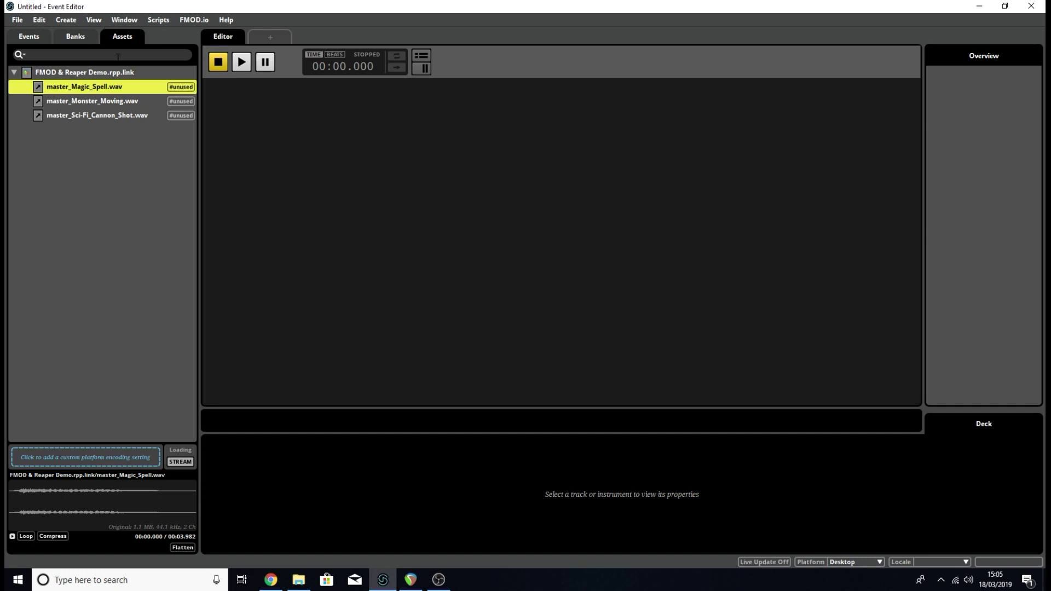
Create a new timeline event in the events browser, keeping its default name.
left_click(31, 38)
right_click(113, 85)
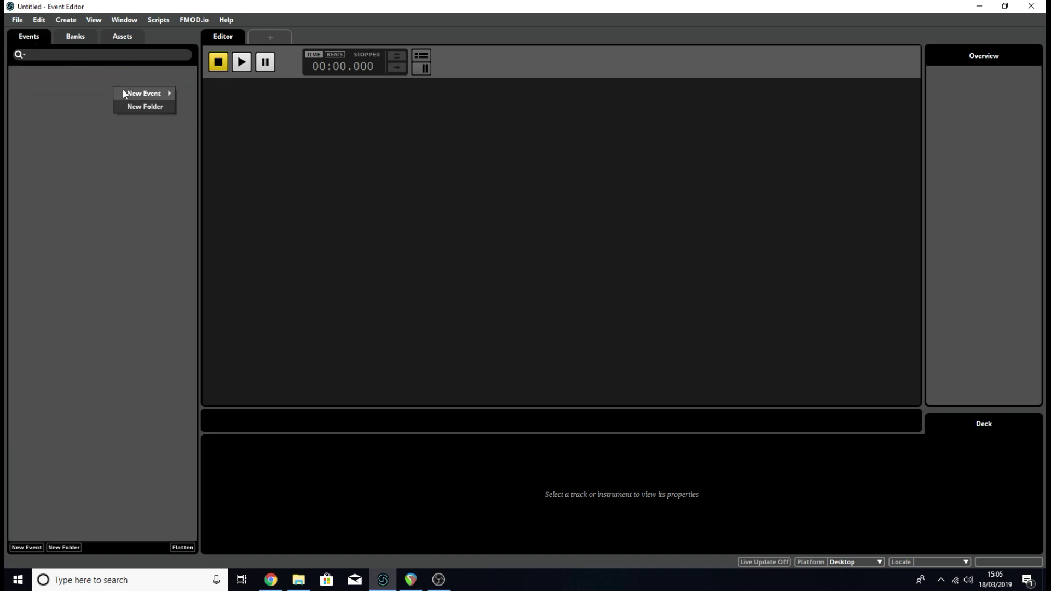
mouse_move(158, 93)
left_click(196, 106)
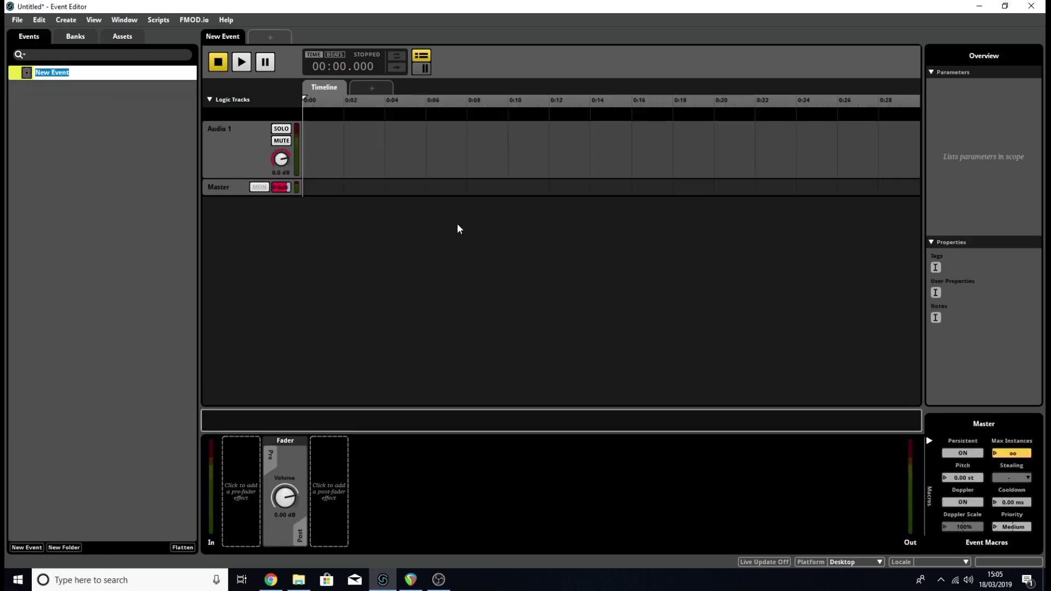
key("Return")
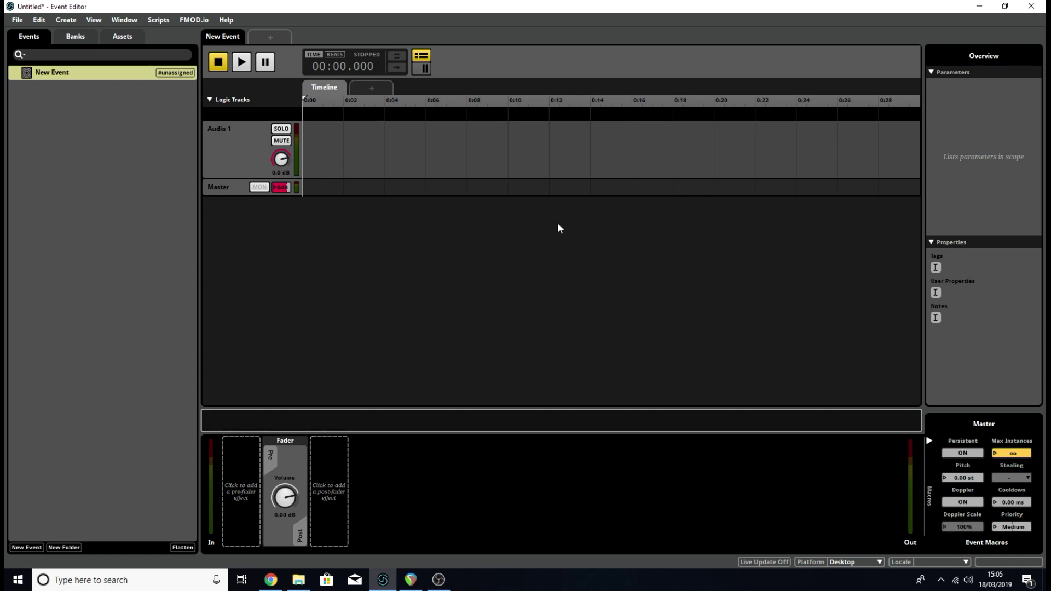
Place master_Monster_Moving.wav from the Audio Bin at the start of the Audio 1 track, and close the Audio Bin.
key("ctrl+6")
left_click_drag(526, 65, 812, 111)
left_click(705, 179)
left_click(750, 198)
left_click_drag(762, 207, 344, 145)
left_click(426, 155)
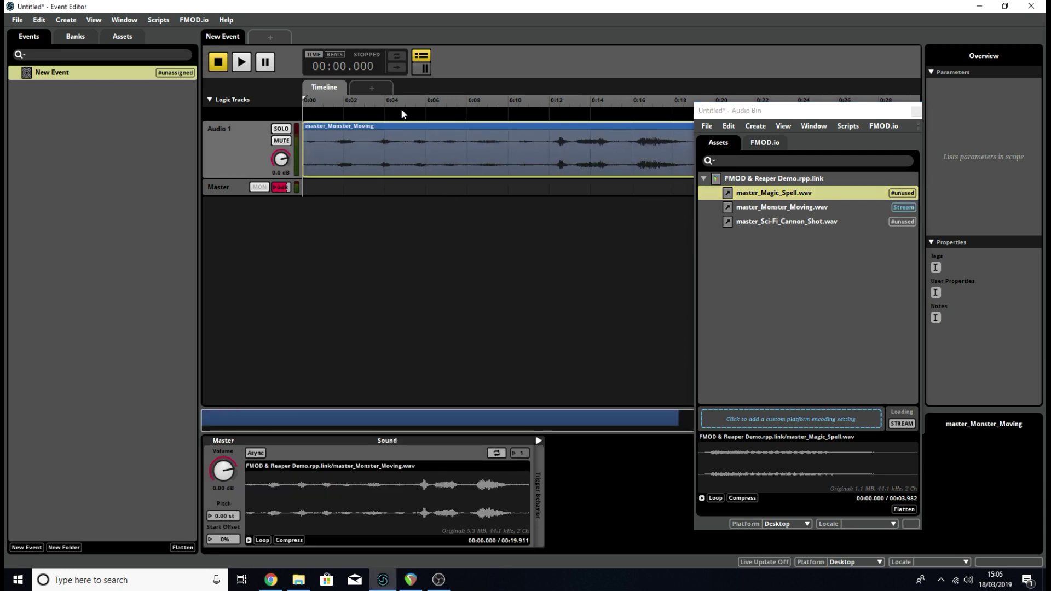
left_click(403, 110)
left_click(916, 111)
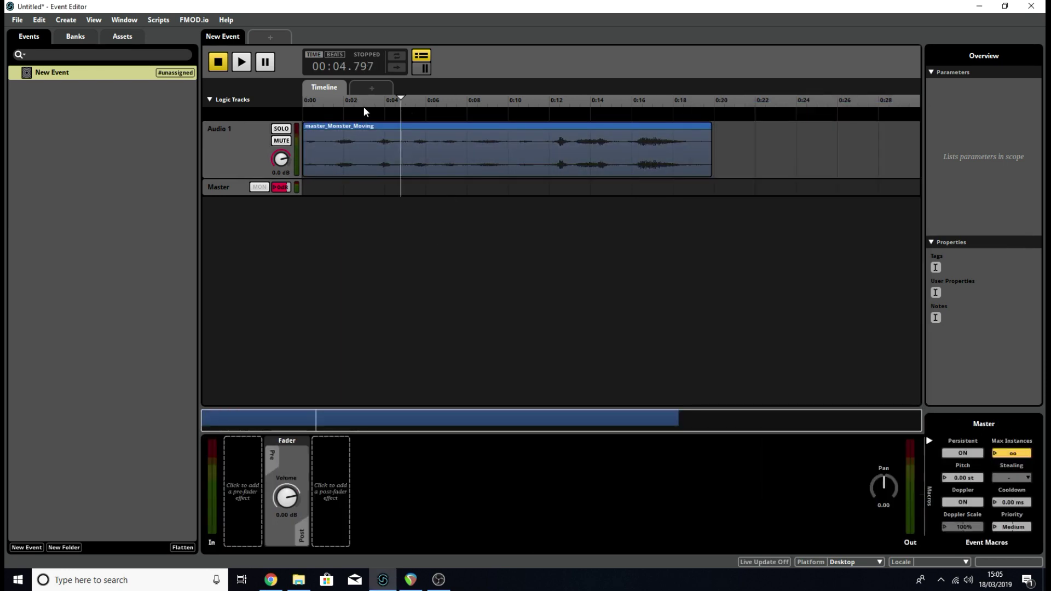
Add a loop region above the Monster Moving clip, stretching from about 3 s to about 19.5 s.
right_click(366, 114)
left_click(400, 144)
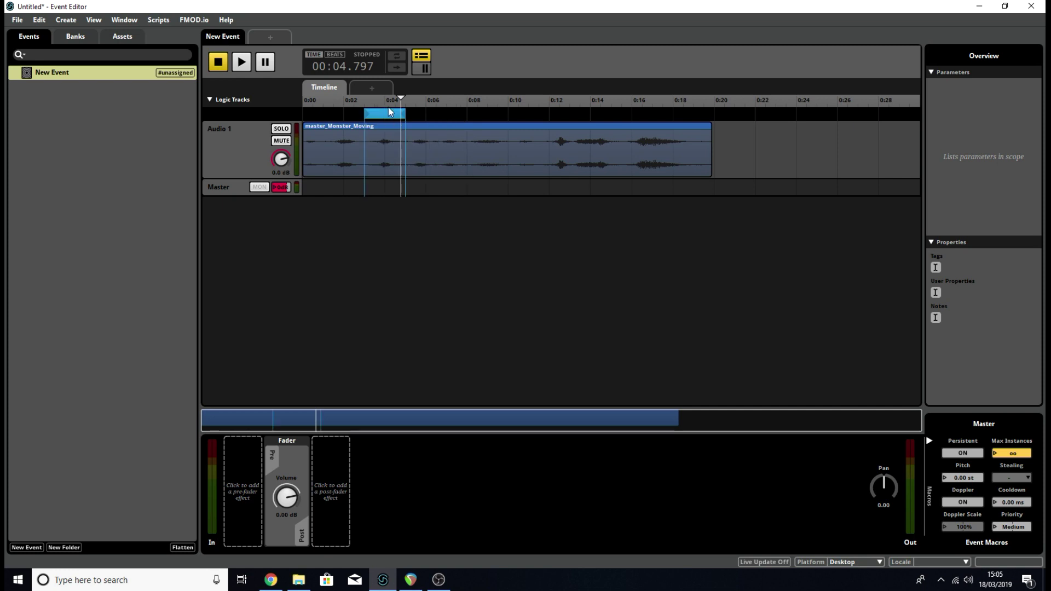
left_click_drag(405, 114, 703, 114)
Lower the Audio 1 track's volume to -30 dB and briefly play the event from about 1.2 s.
scroll(280, 159, "down", 2)
left_click_drag(280, 159, 280, 175)
left_click(328, 98)
key("space")
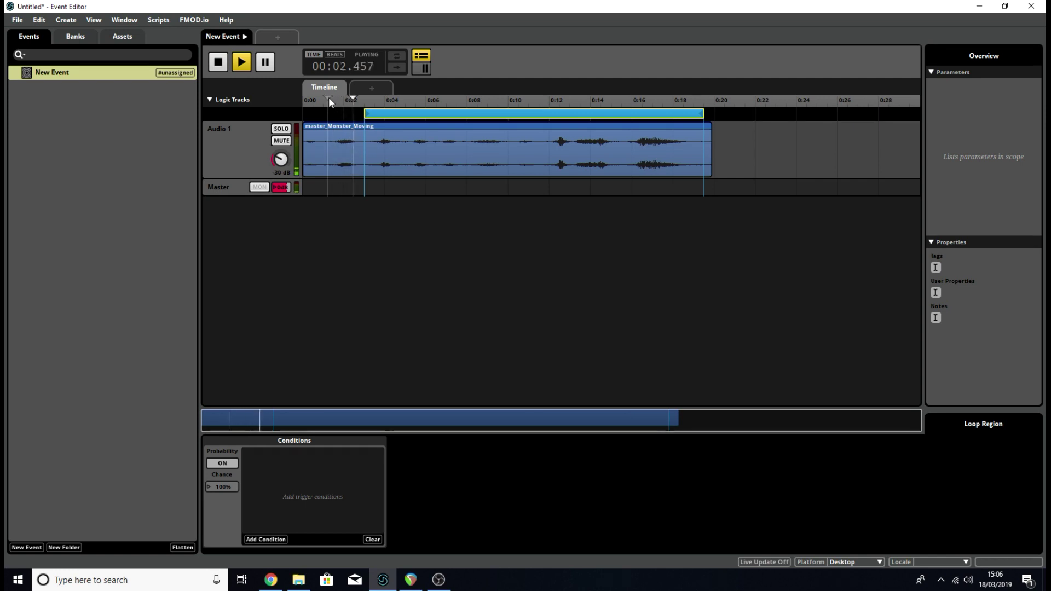
key("space")
Reset the Audio 1 track's volume to 0 dB and briefly play the event again.
double_click(282, 160)
key("space")
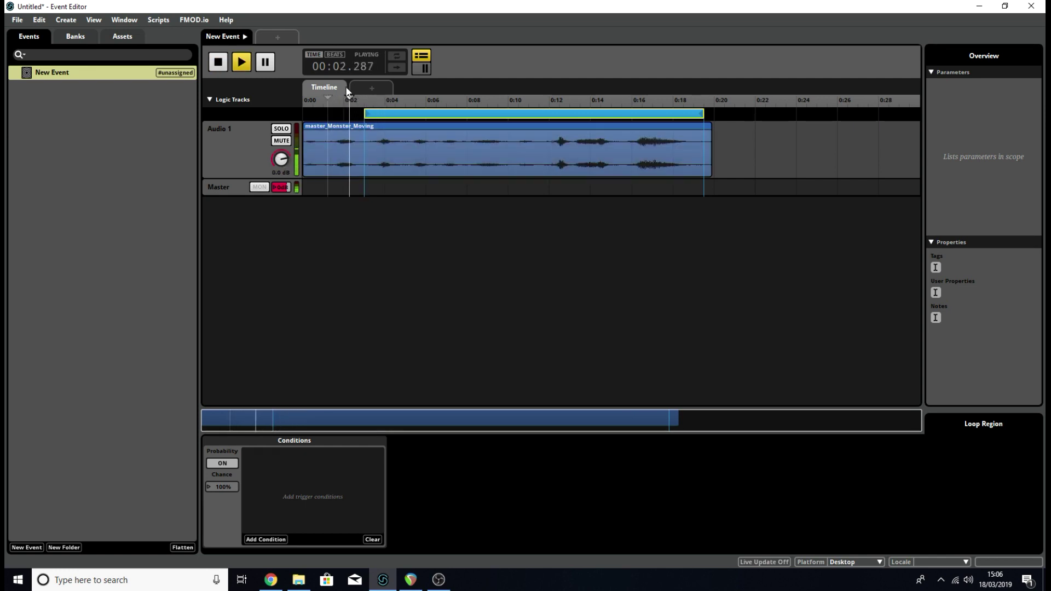
key("space")
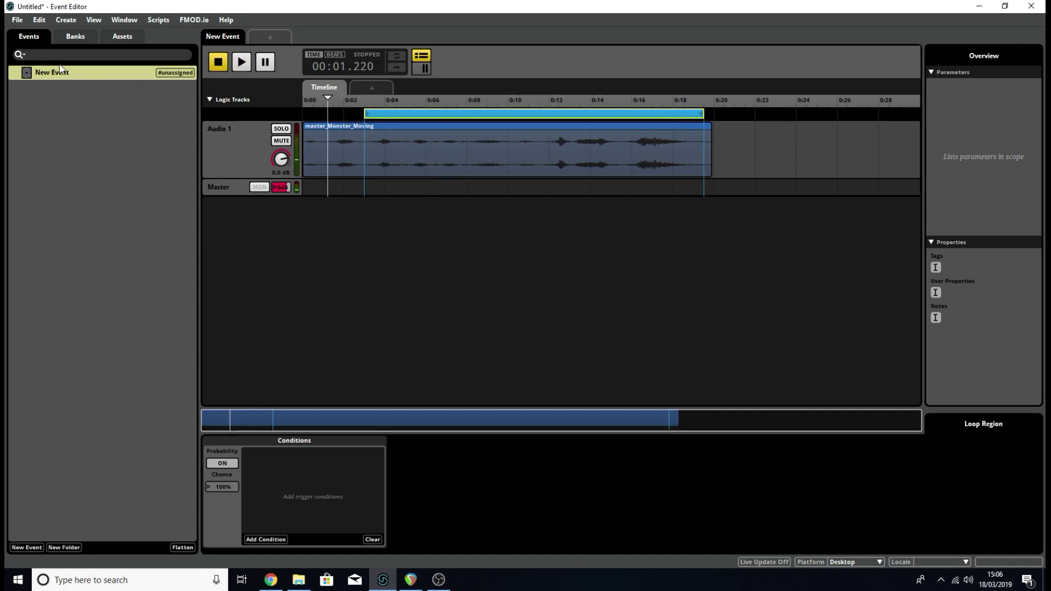
Unlink the FMOD & Reaper Demo DAW project in the assets, and check the three WAV files in its folder.
left_click(122, 36)
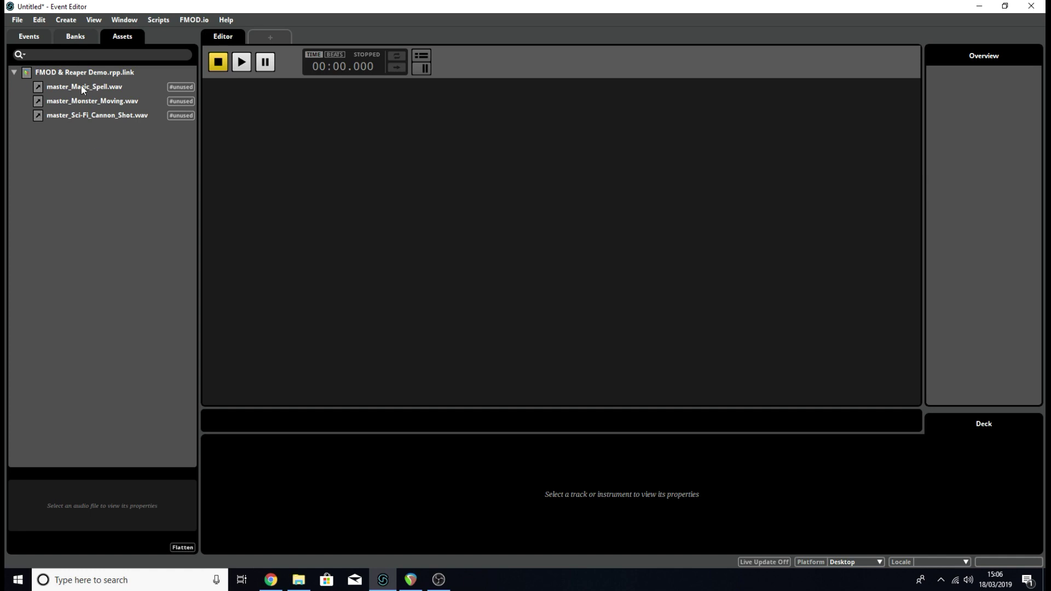
right_click(69, 75)
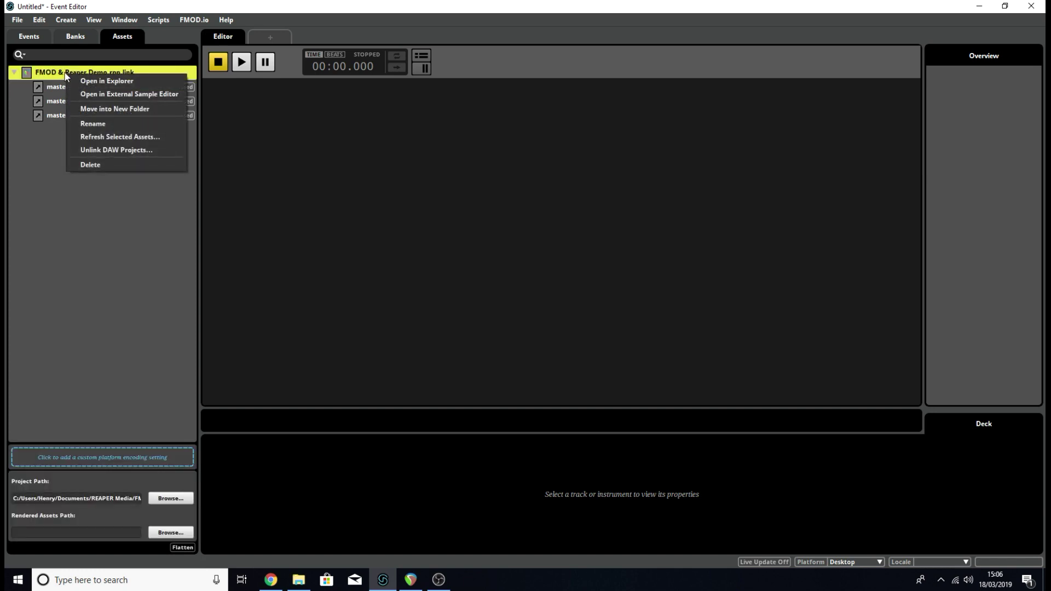
left_click(117, 150)
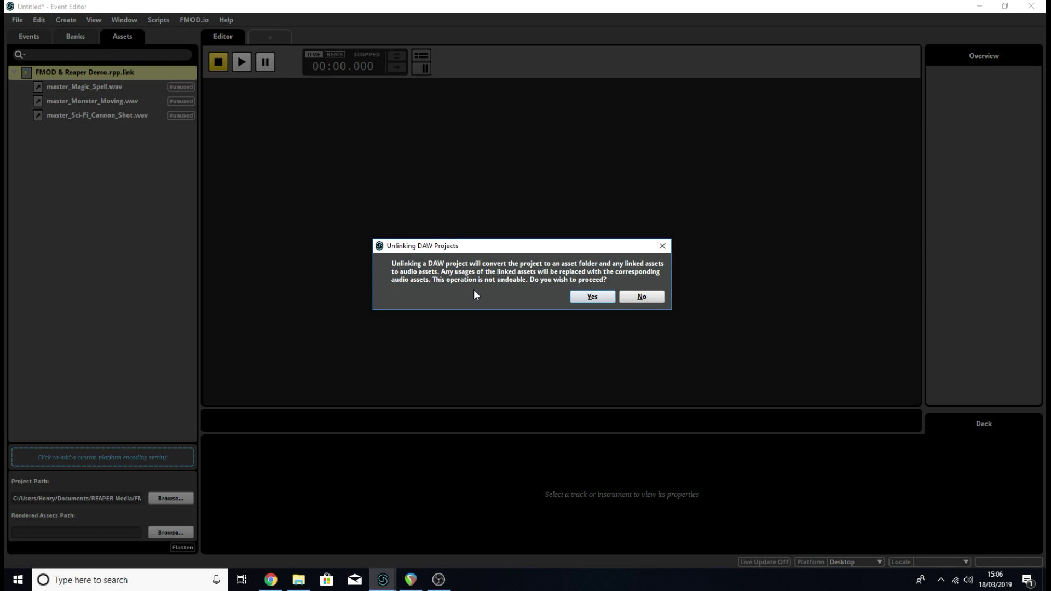
left_click(591, 296)
left_click(89, 92)
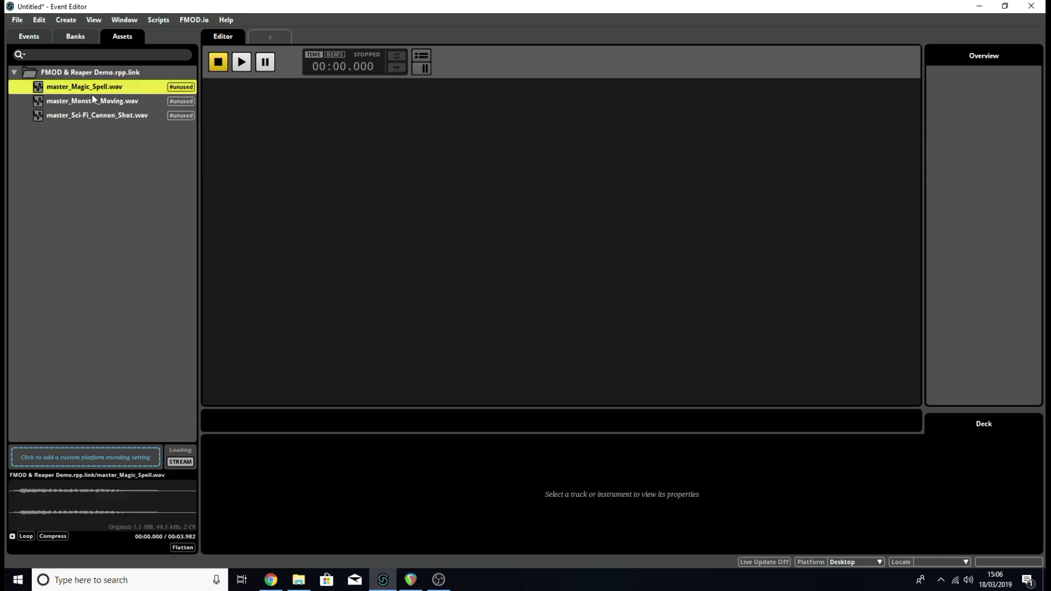
left_click(99, 102)
left_click(108, 115)
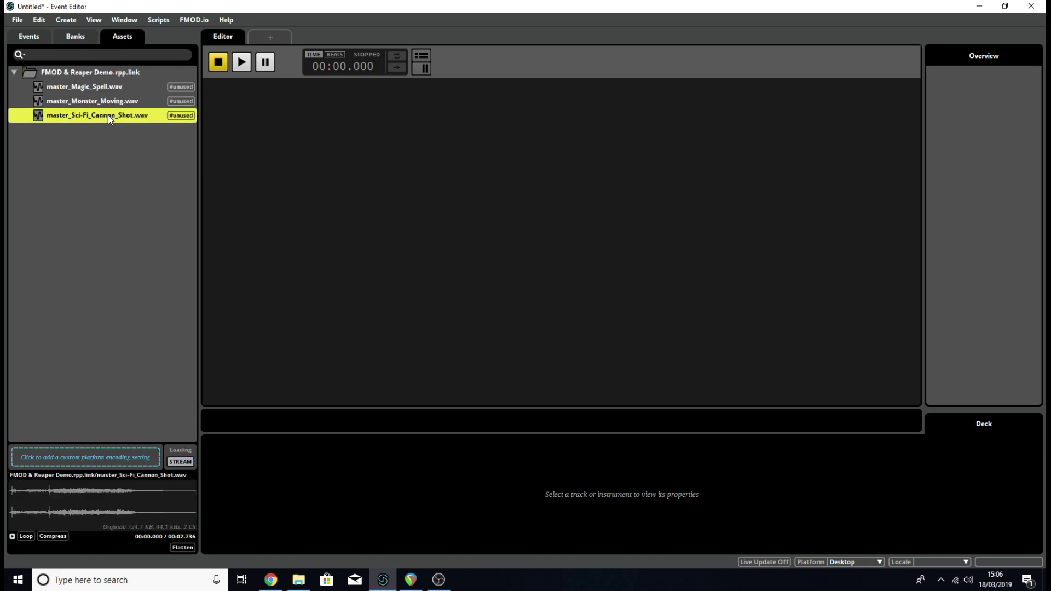
left_click(107, 115, "ctrl")
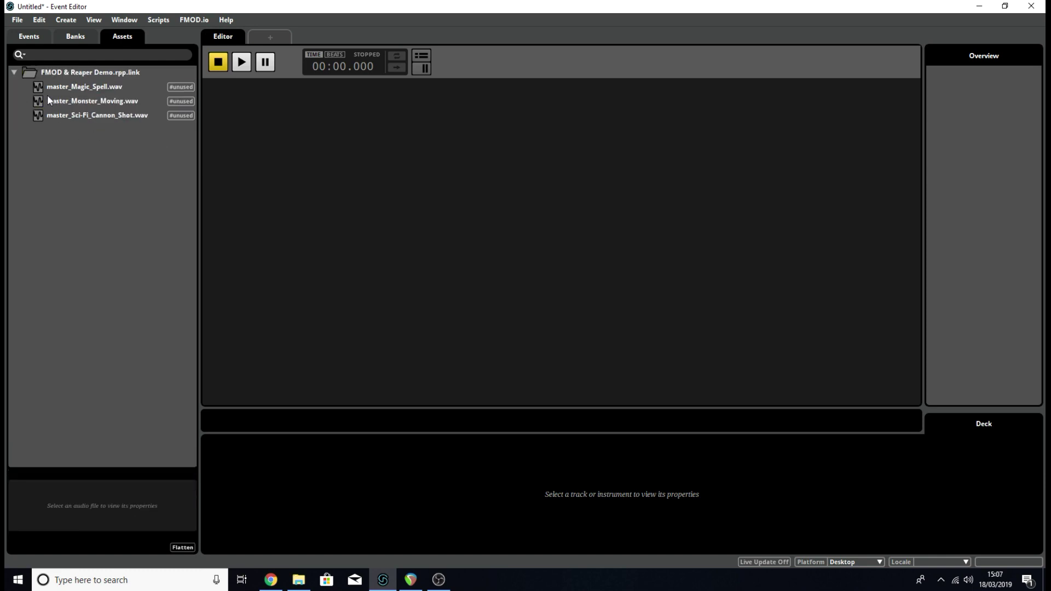
Delete the unlinked FMOD & Reaper Demo.rpp.link folder together with its asset files.
right_click(108, 72)
left_click(149, 131)
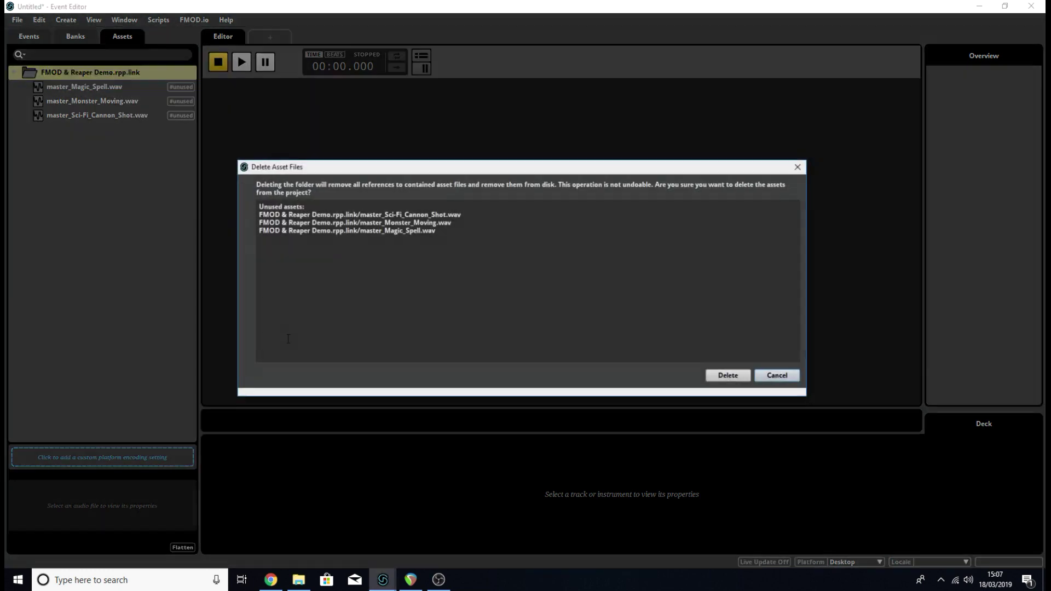
left_click(731, 376)
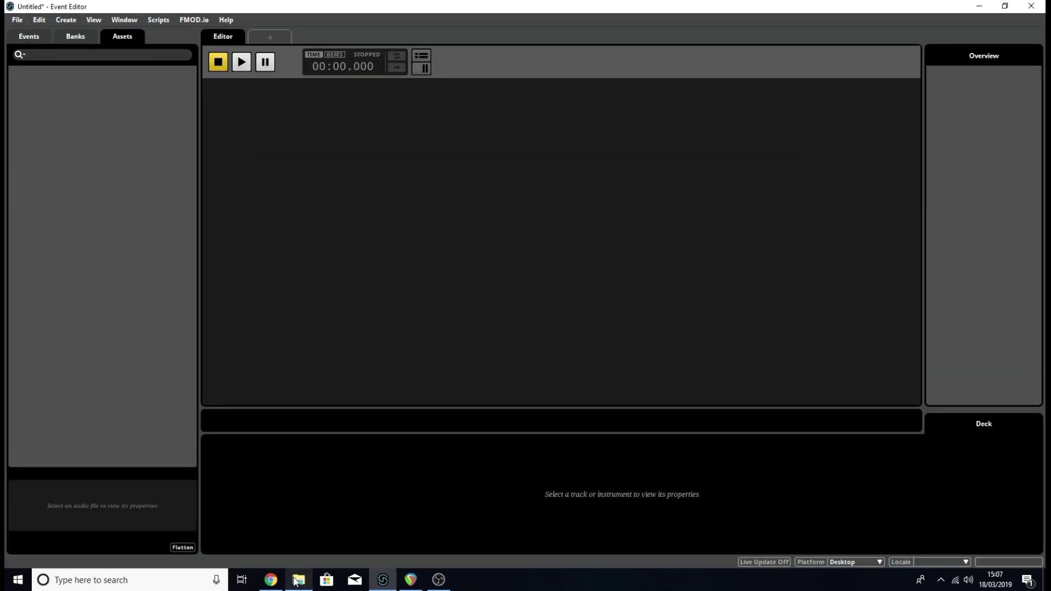
Bring FMOD & Reaper Demo.rpp from File Explorer back into the assets and expand the linked project.
left_click(296, 581)
left_click(501, 153)
left_click_drag(502, 153, 81, 103)
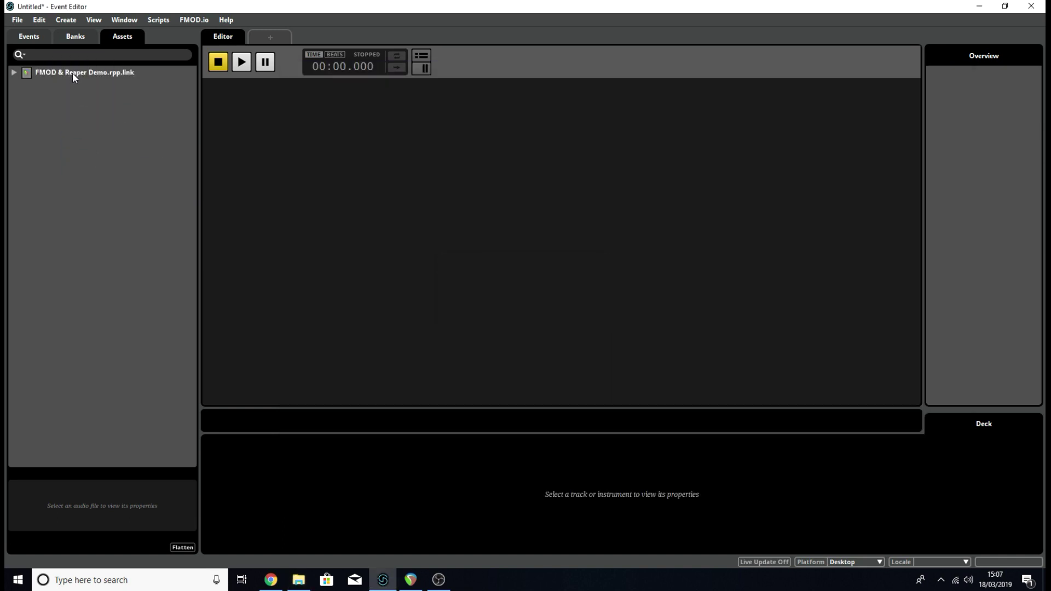
left_click(73, 74)
double_click(73, 74)
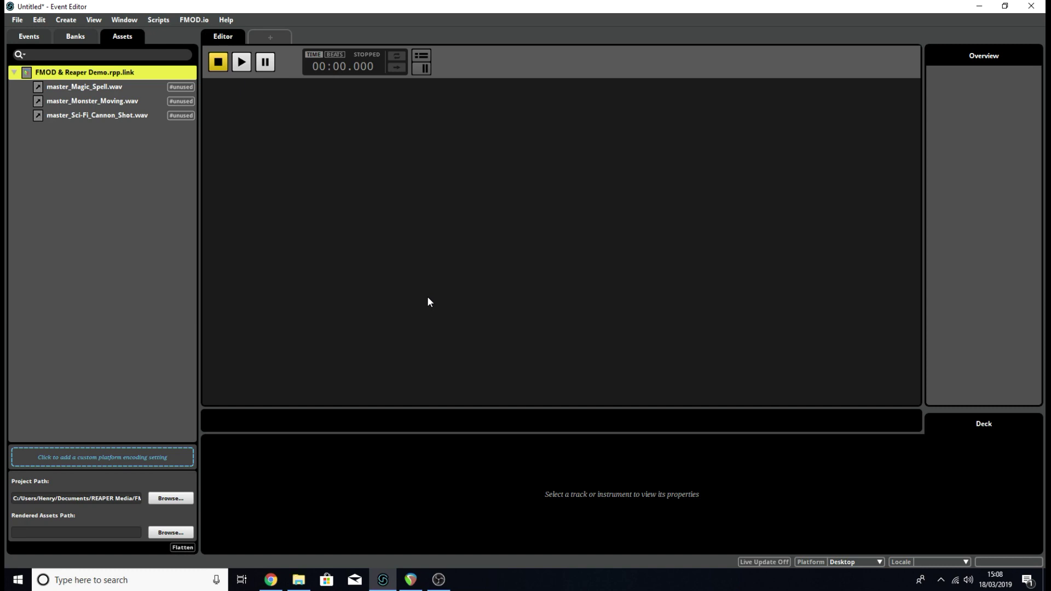
Compare the regions in Reaper with the linked assets in FMOD Studio, and select master_Sci-Fi_Cannon_Shot.wav.
left_click(411, 580)
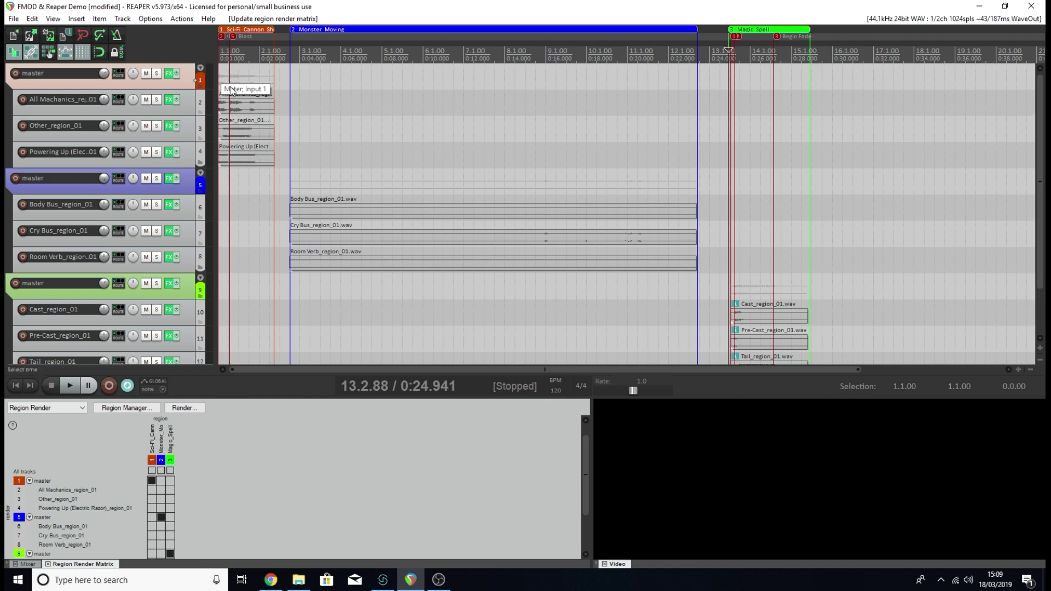
left_click(391, 588)
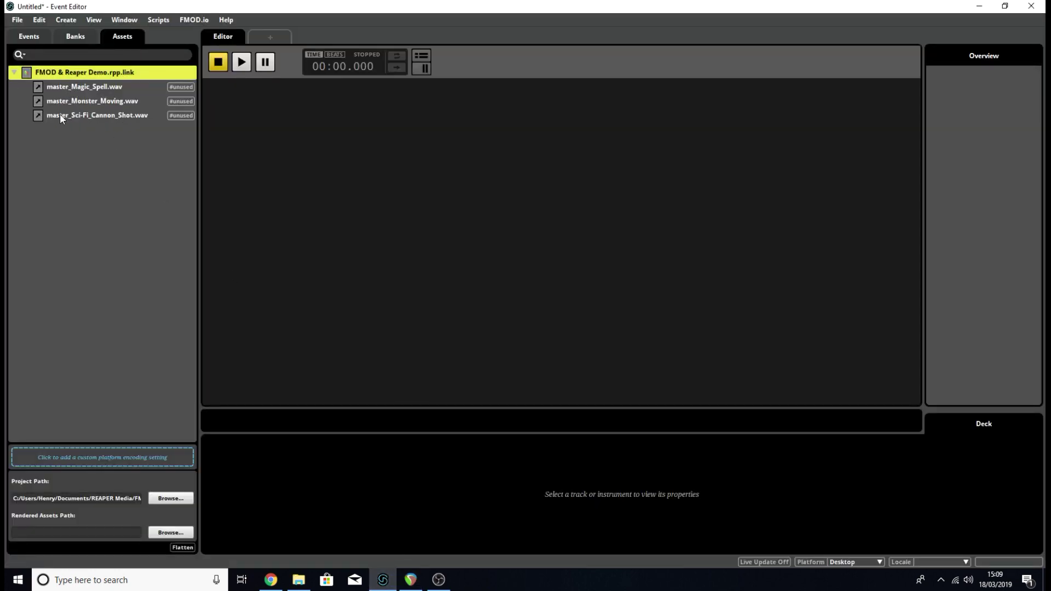
left_click(85, 117)
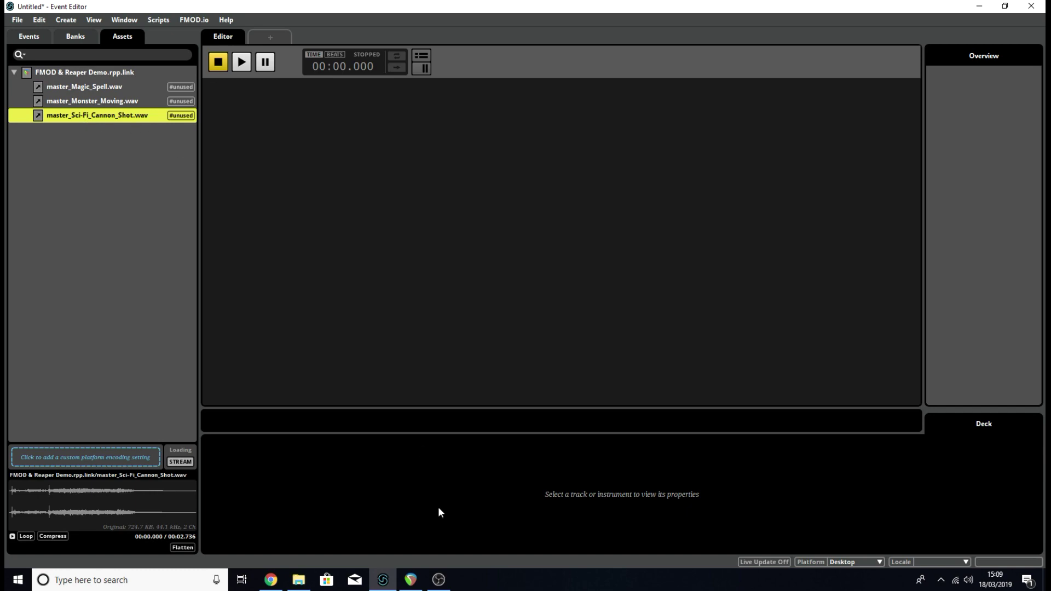
In Reaper, open the render settings, name the render file demo and limit the region render matrix to the Sci-Fi Cannon Shot region.
left_click(411, 580)
left_click(13, 18)
left_click(46, 191)
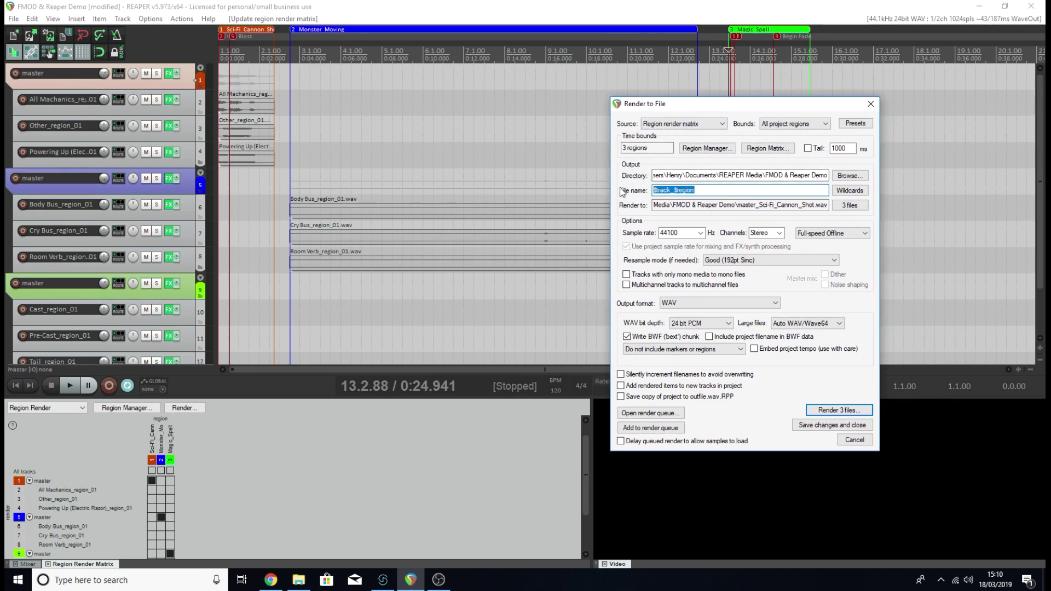
type("demo")
left_click(162, 517)
scroll(164, 515, "down", 2)
left_click(170, 518)
scroll(163, 504, "up", 3)
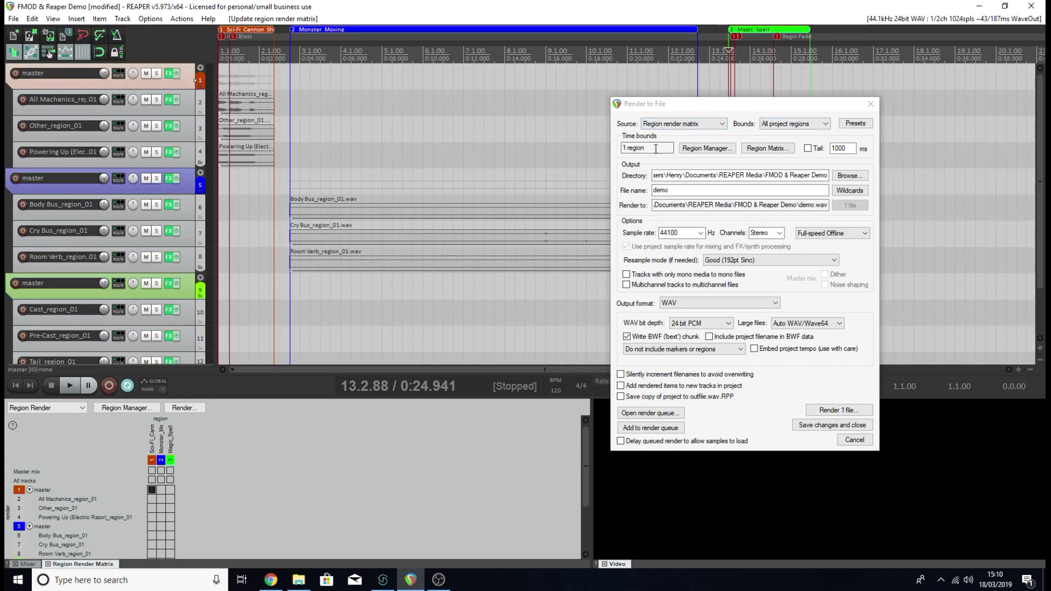
Save the demo.wav render path in the FMOD & Reaper Demo folder, checking in File Explorer that the project file is there.
left_click(847, 176)
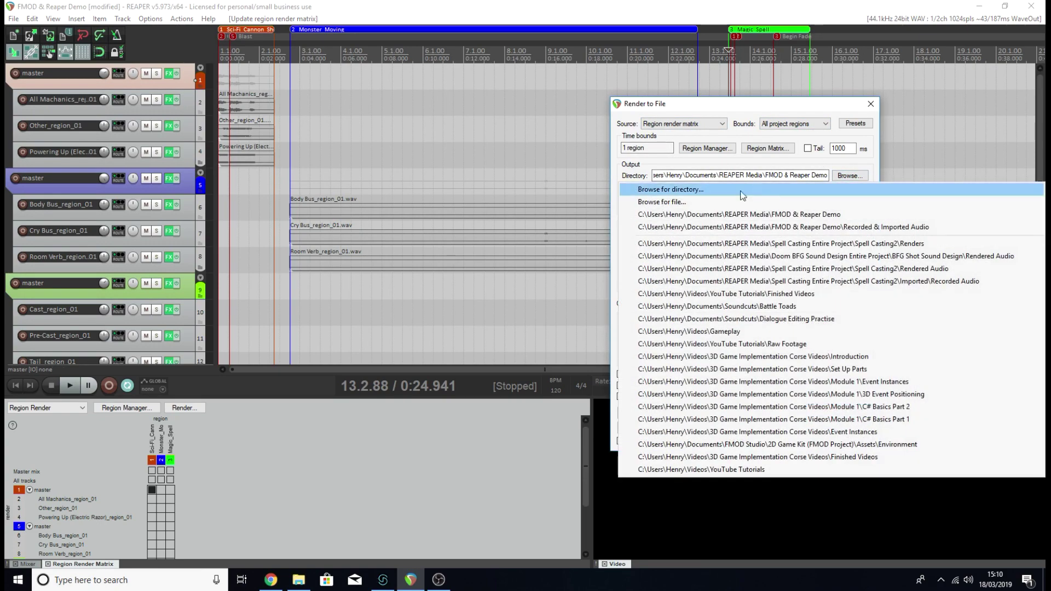
left_click(720, 204)
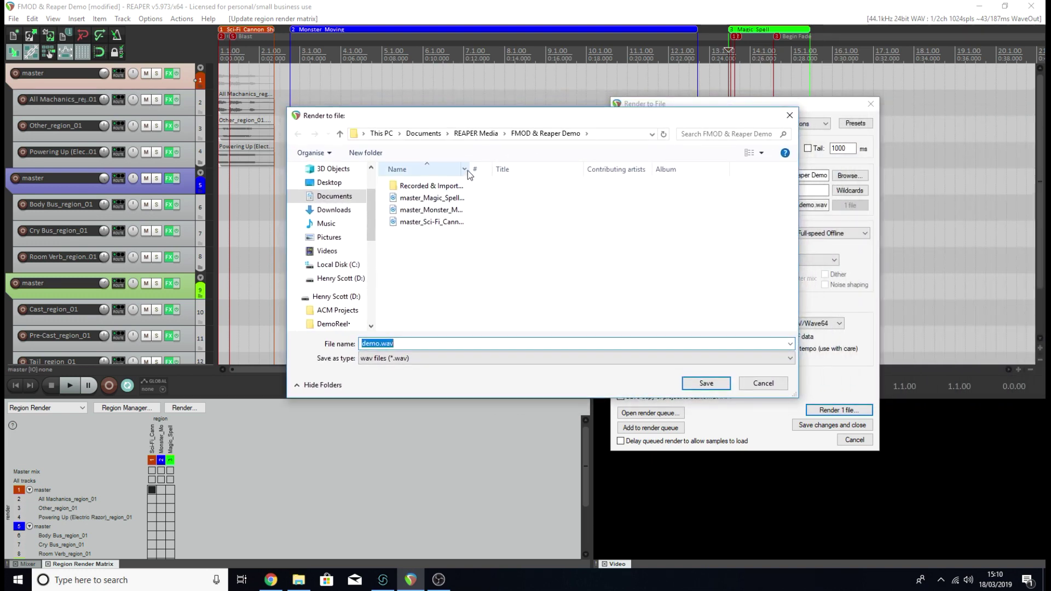
left_click_drag(470, 170, 519, 175)
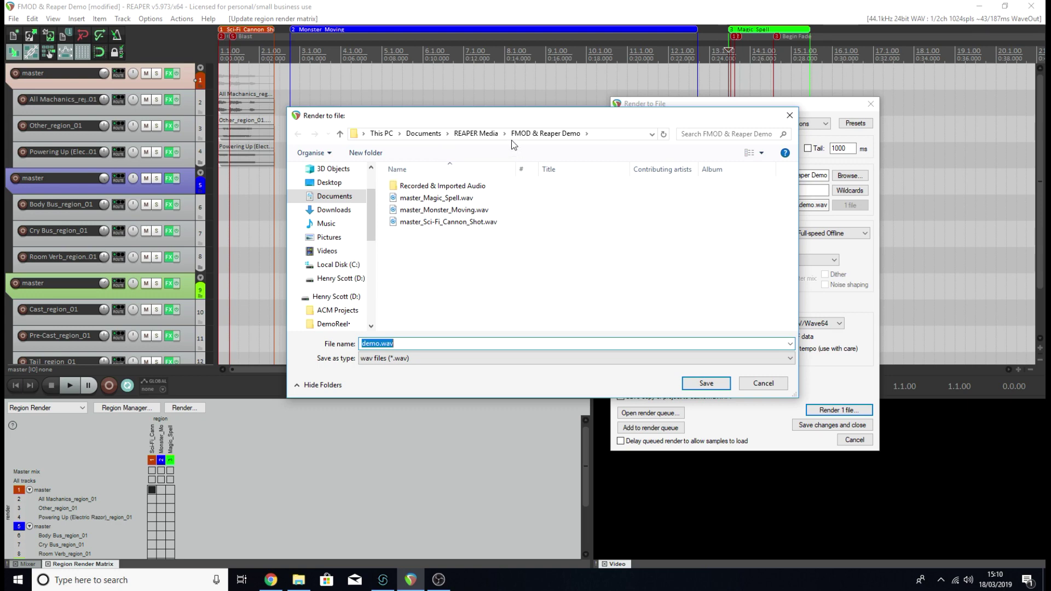
left_click(299, 580)
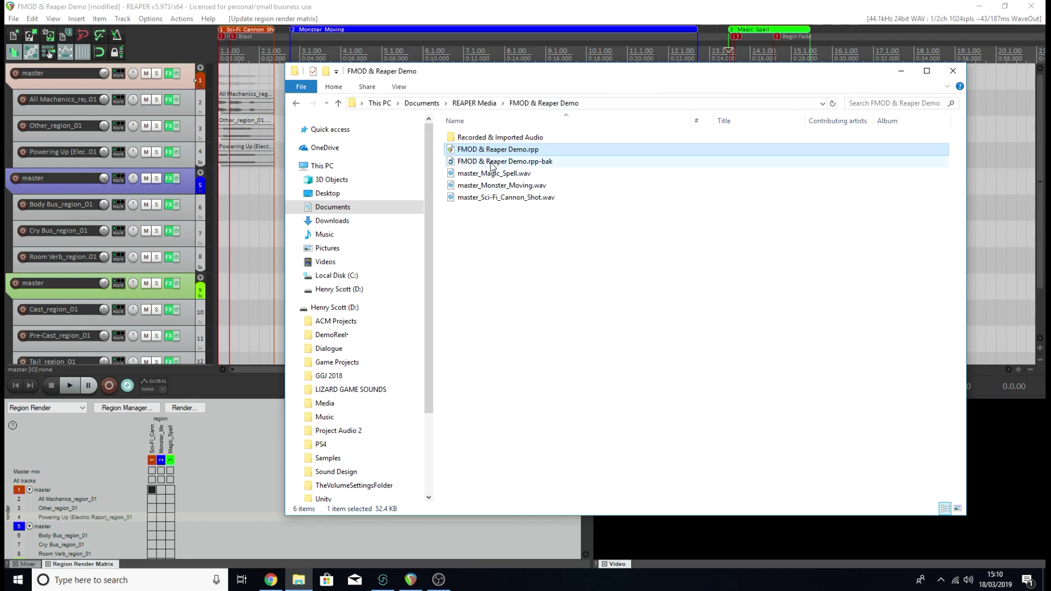
left_click(901, 71)
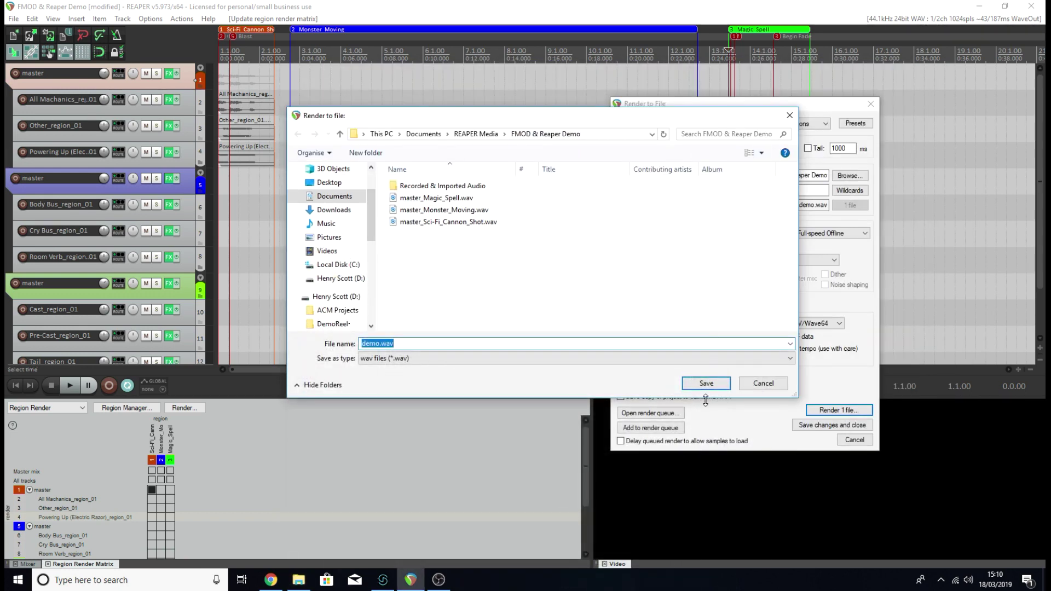
left_click(707, 384)
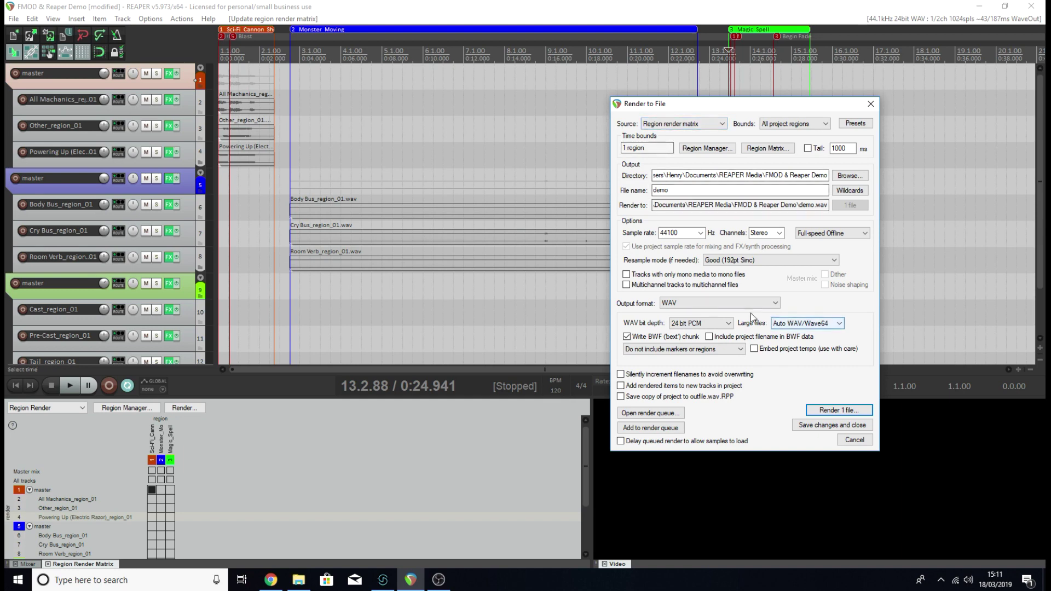
Switch to FMOD Studio and review the DAW preferences for automatically rendering and removing linked assets.
left_click(384, 580)
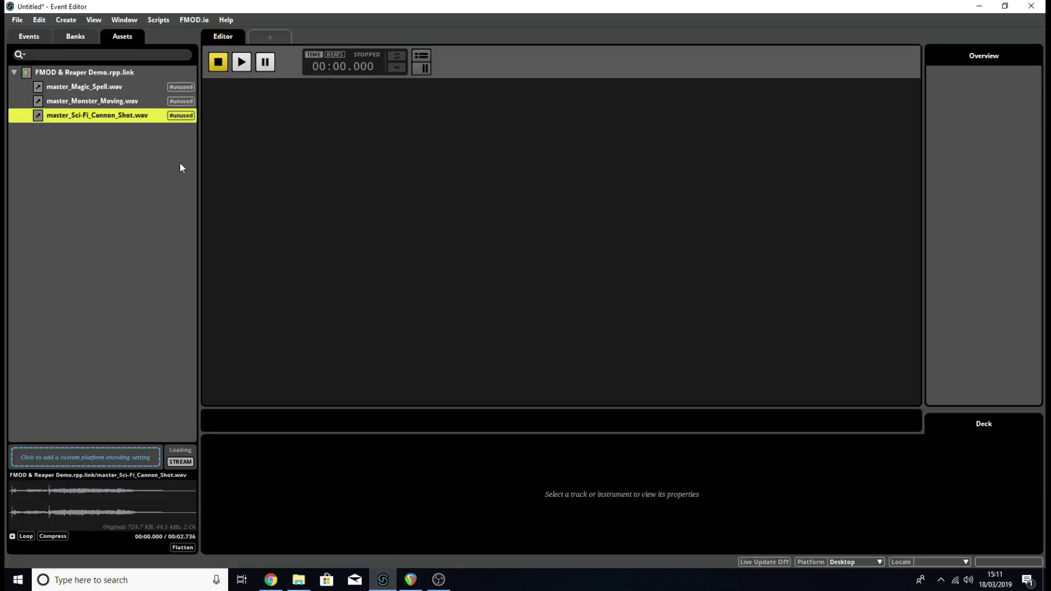
left_click(17, 20)
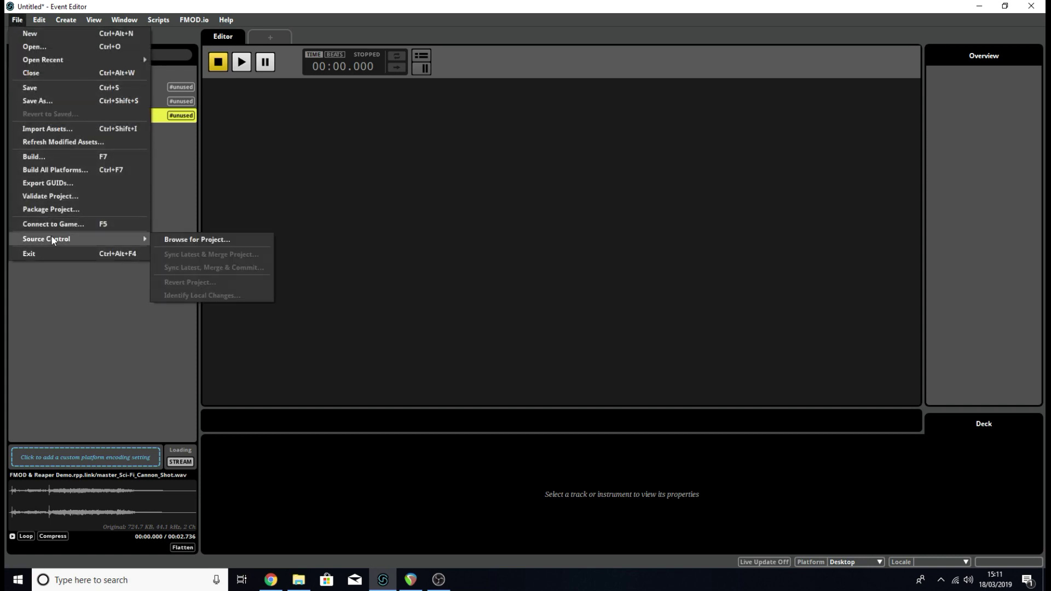
mouse_move(39, 20)
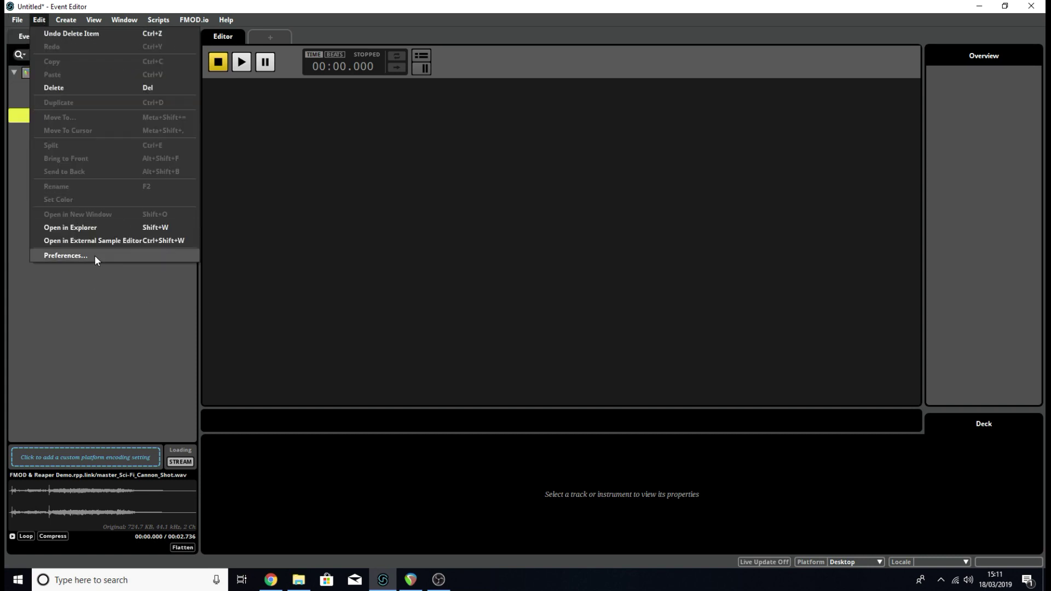
left_click(94, 256)
left_click(707, 202)
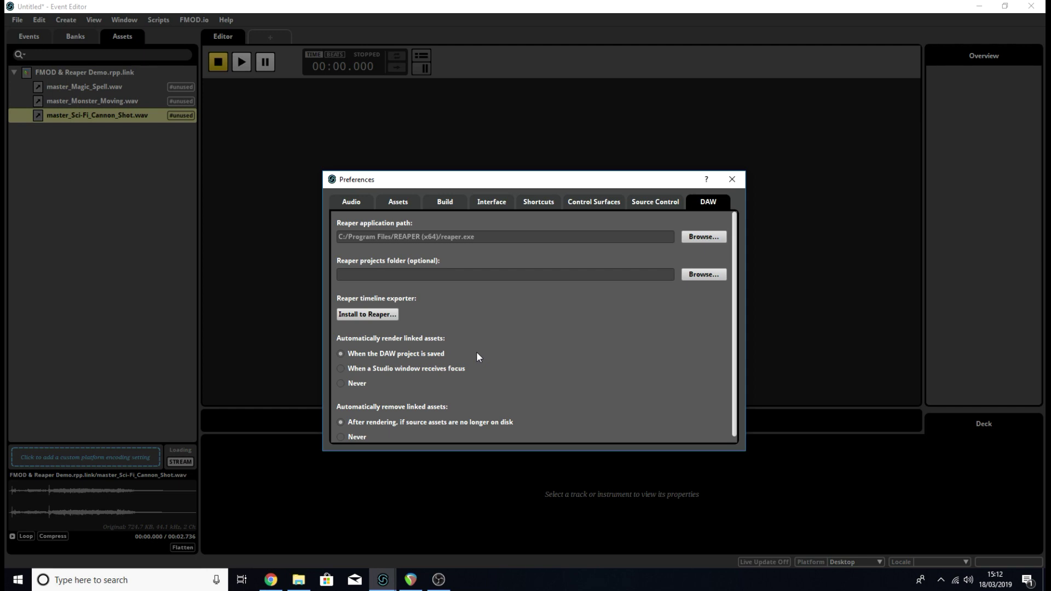
left_click(732, 179)
Switch to Reaper, render the single region to demo.wav and save the project.
left_click(411, 580)
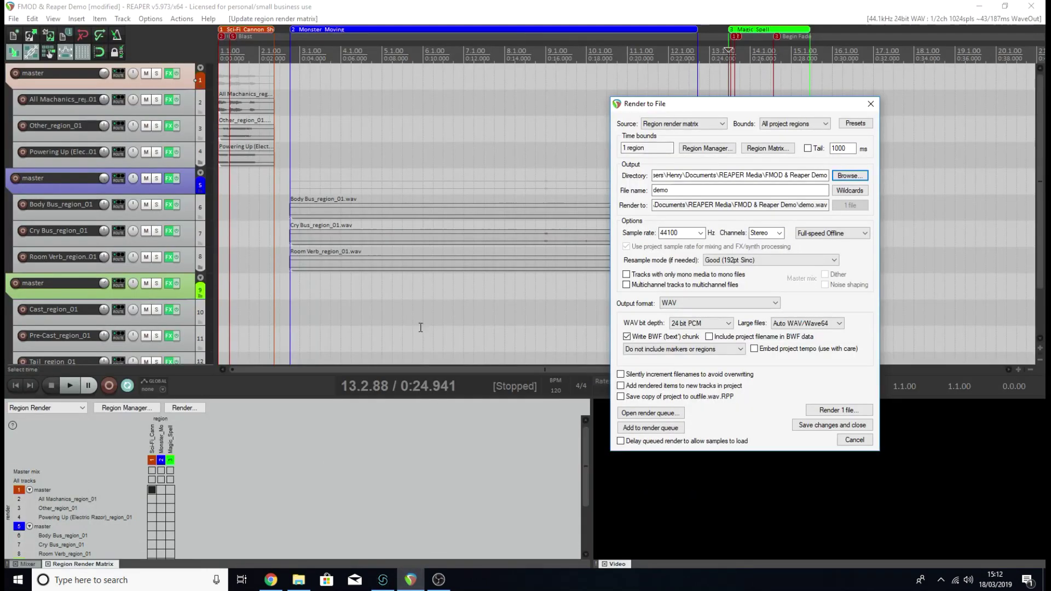
left_click(838, 410)
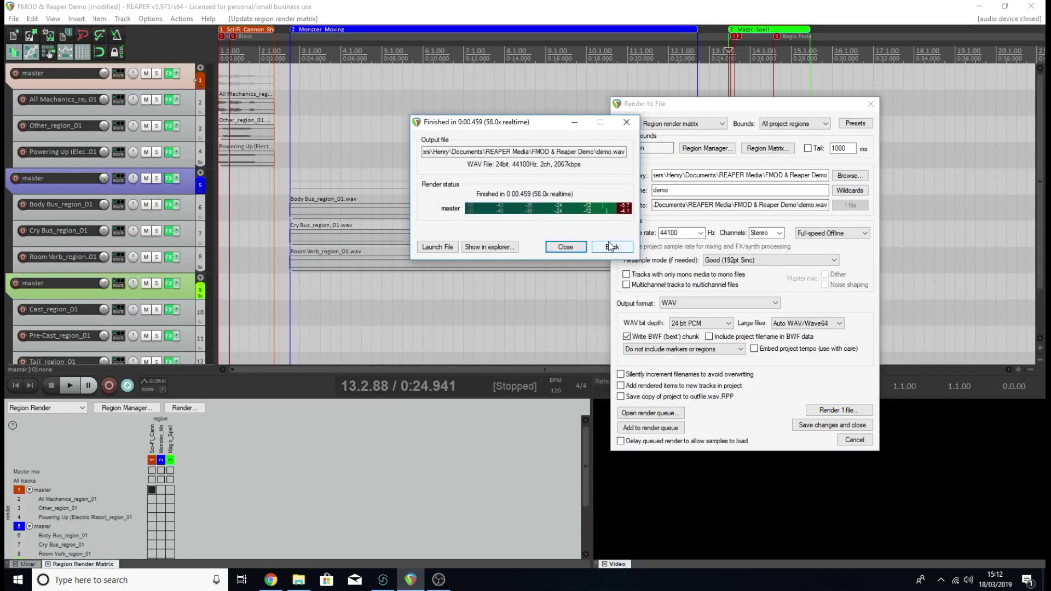
left_click(565, 247)
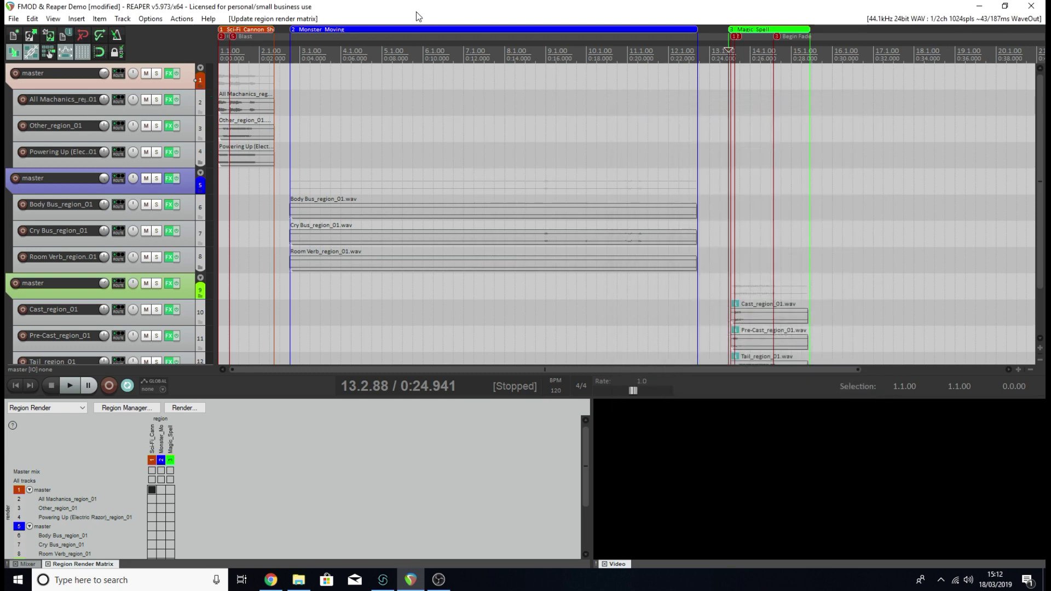
key("ctrl+s")
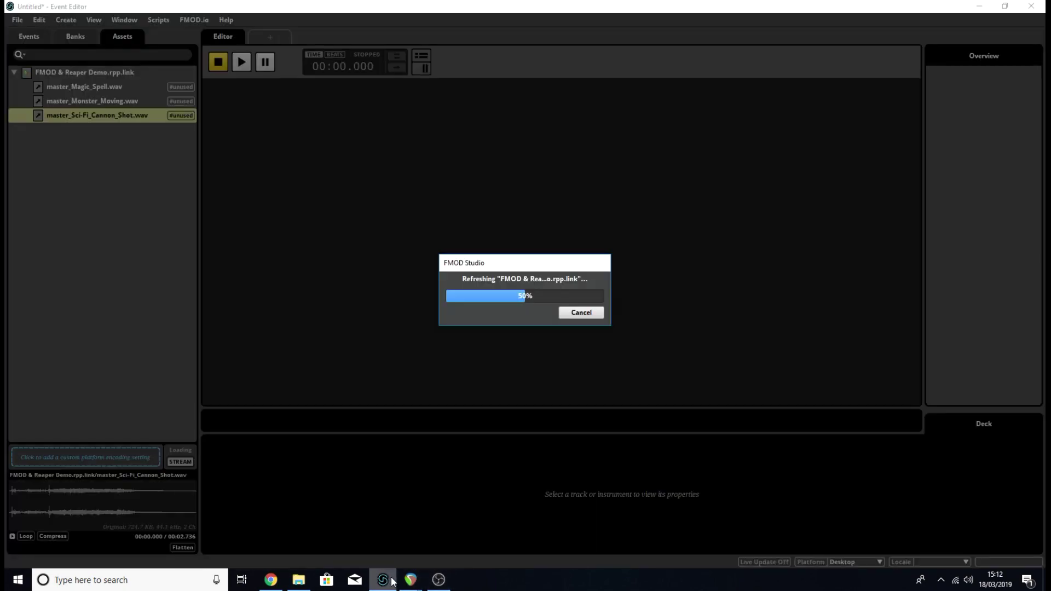
In FMOD Studio, inspect demo.wav and view the refresh and unlink commands available for the linked project.
left_click(382, 580)
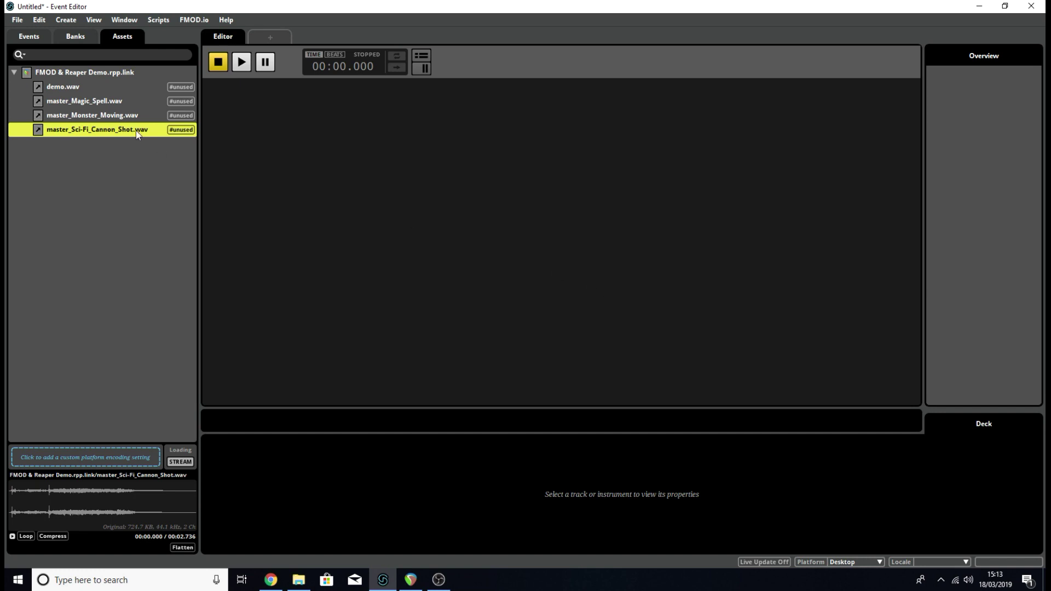
left_click(65, 88)
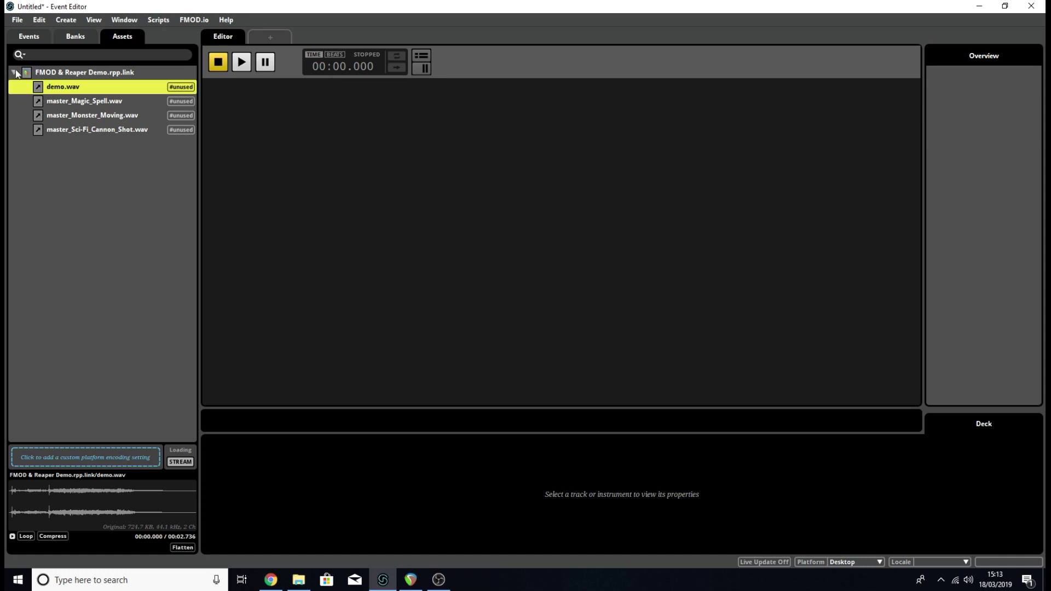
right_click(59, 74)
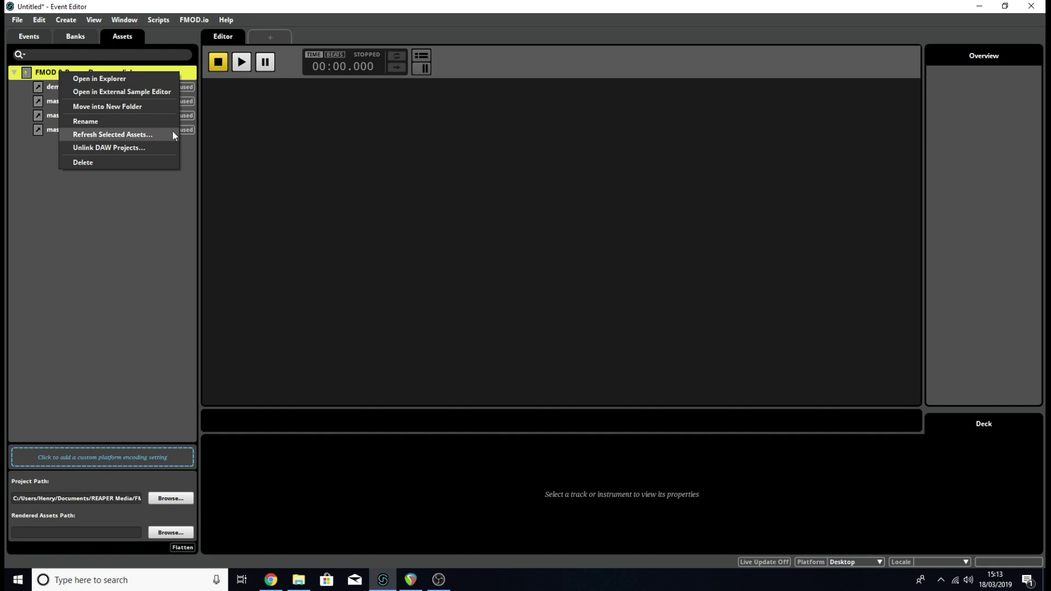
left_click(174, 229)
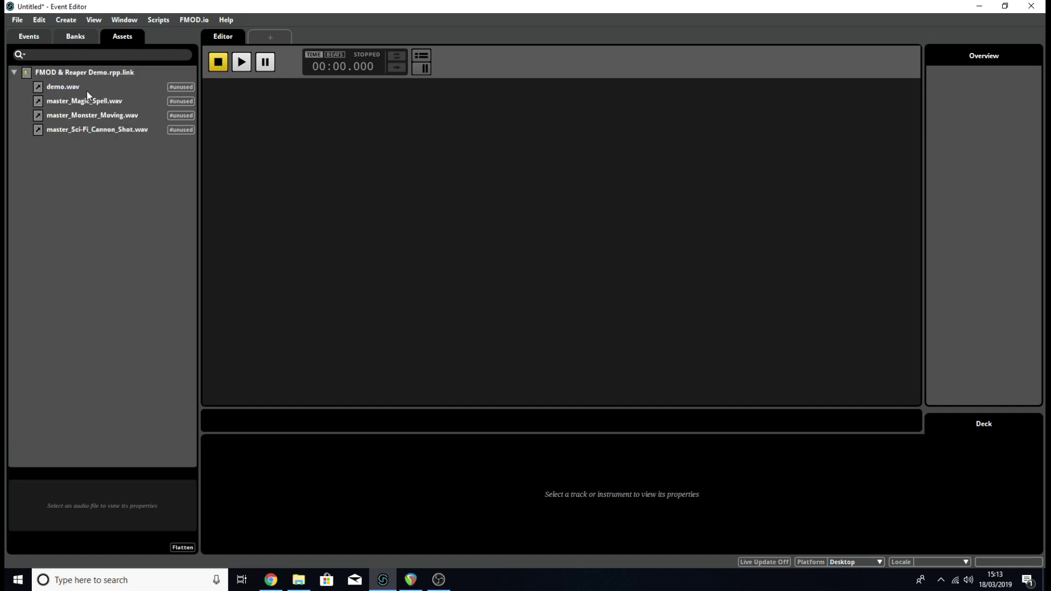
Select master_Magic_Spell.wav, compare it with the Reaper project and view the commands available for the asset.
left_click(60, 104)
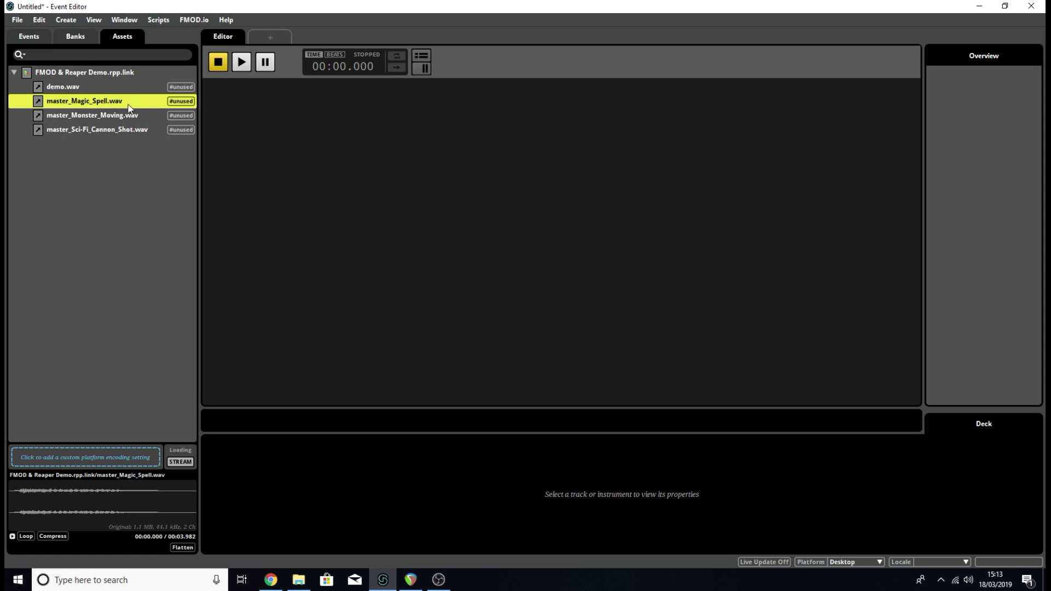
left_click(411, 579)
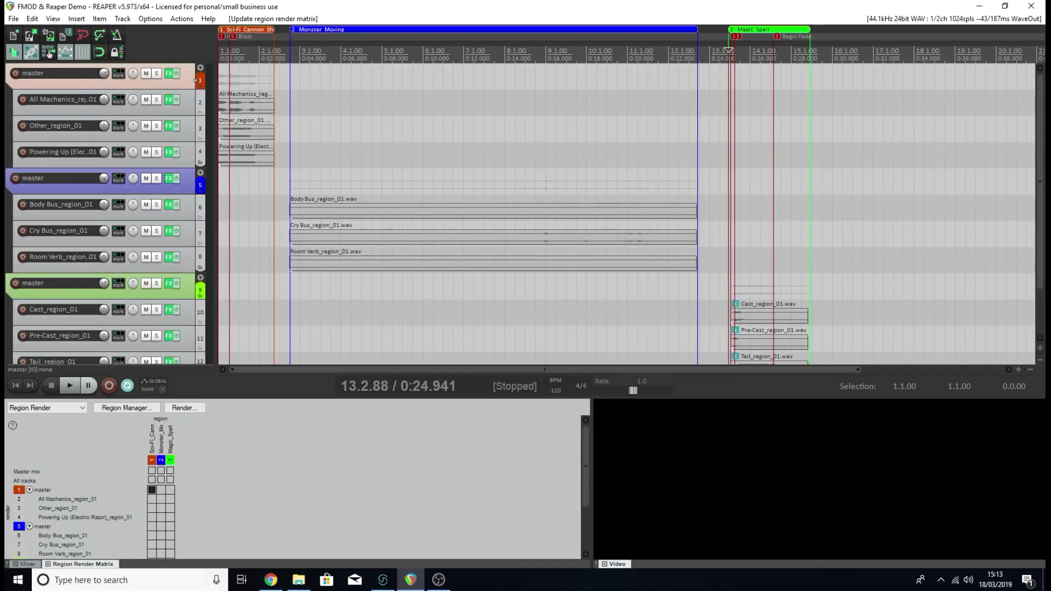
left_click(386, 583)
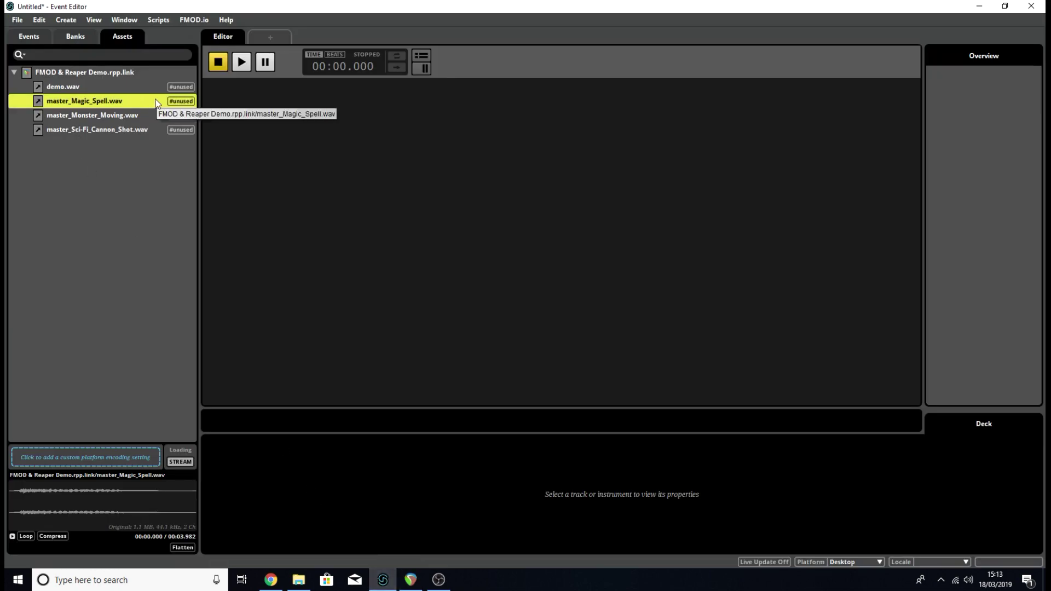
right_click(95, 103)
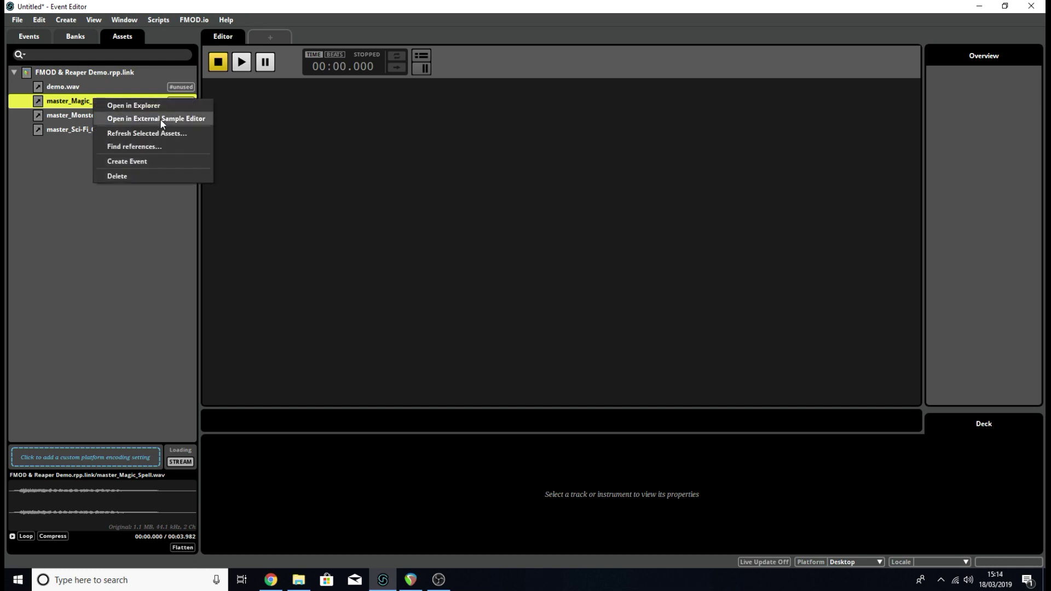
left_click(75, 150)
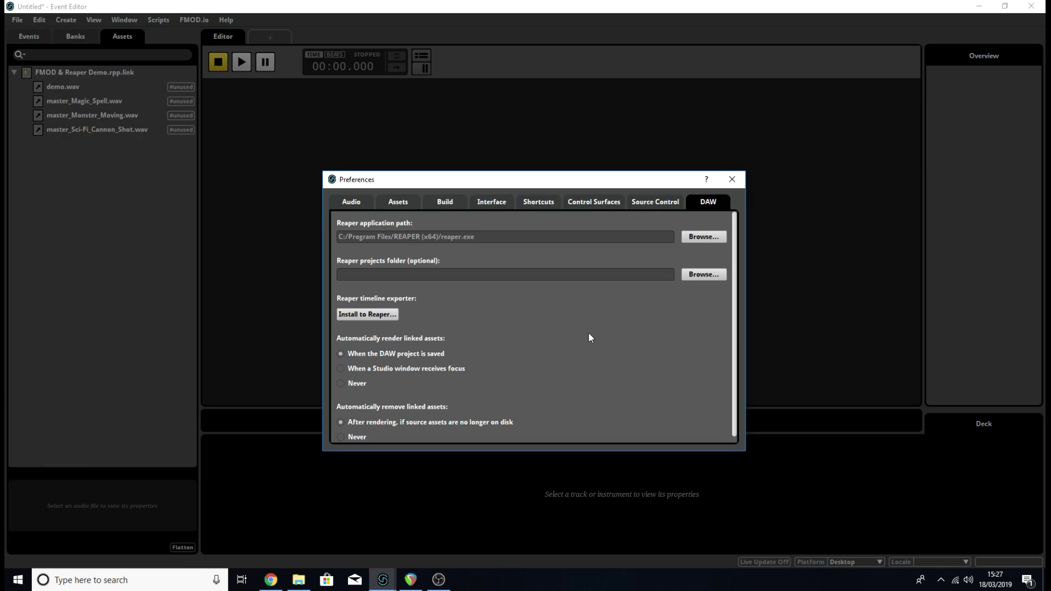
Delete the three master WAV files and demo.wav from the FMOD & Reaper Demo folder in File Explorer.
scroll(352, 401, "down", 1)
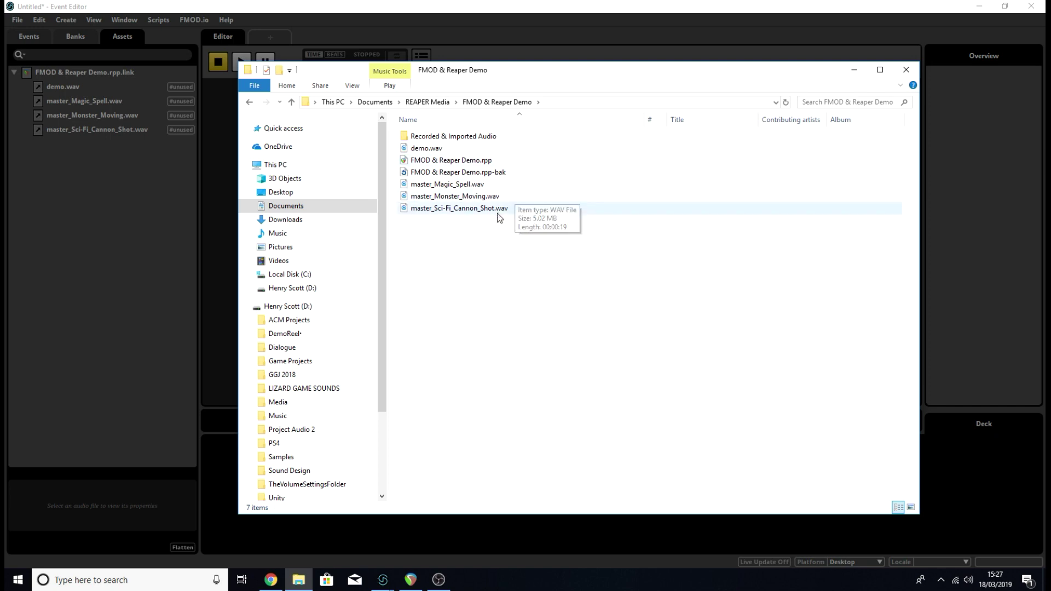
left_click_drag(429, 244, 449, 178)
right_click(442, 186)
left_click(509, 351)
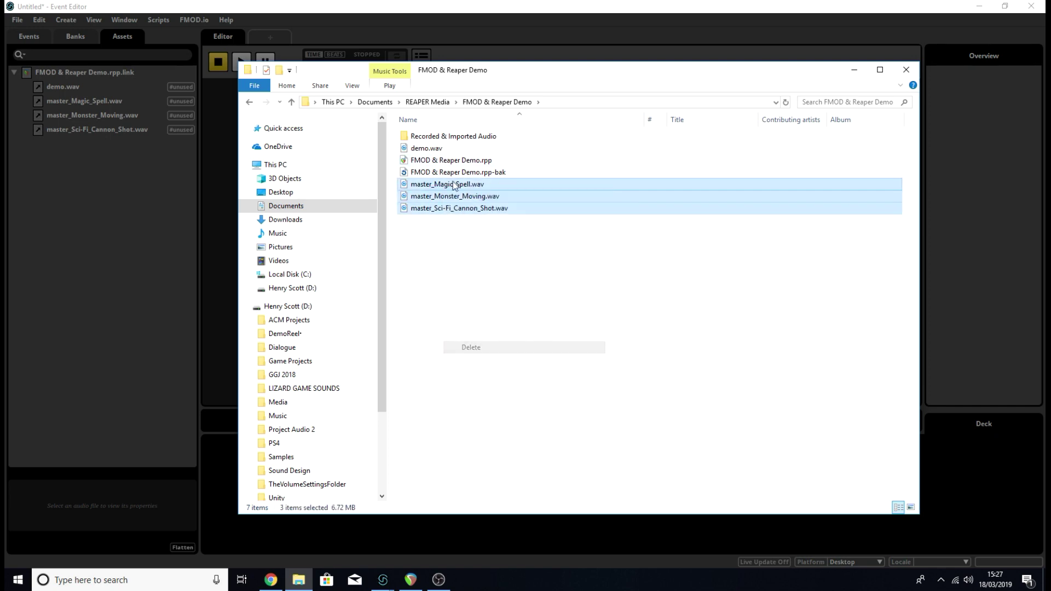
right_click(439, 148)
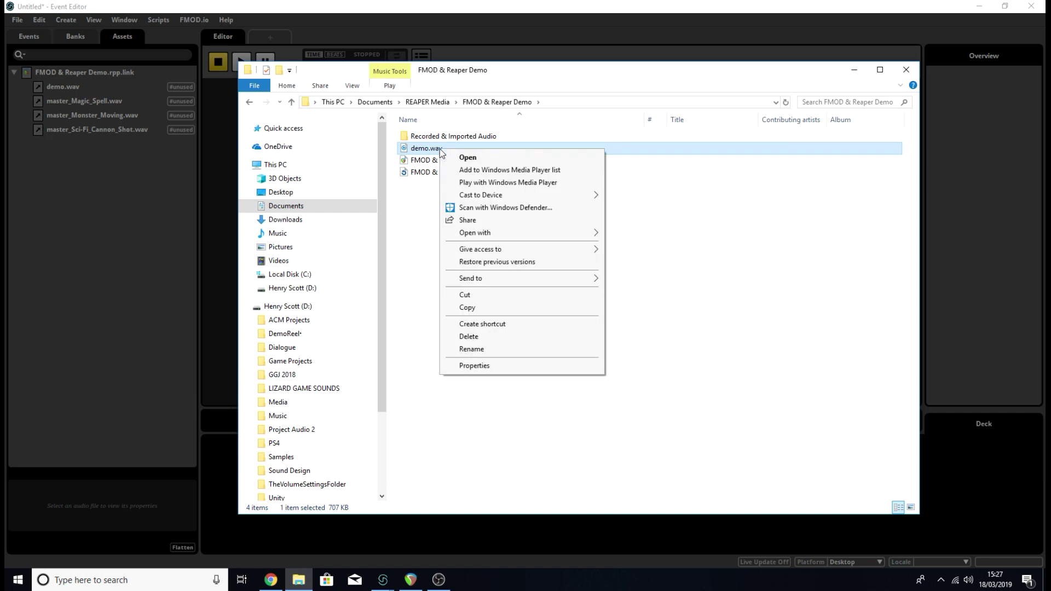
left_click(482, 340)
Refresh the linked FMOD & Reaper Demo project in FMOD Studio and decline deleting the three unused master assets.
left_click(149, 189)
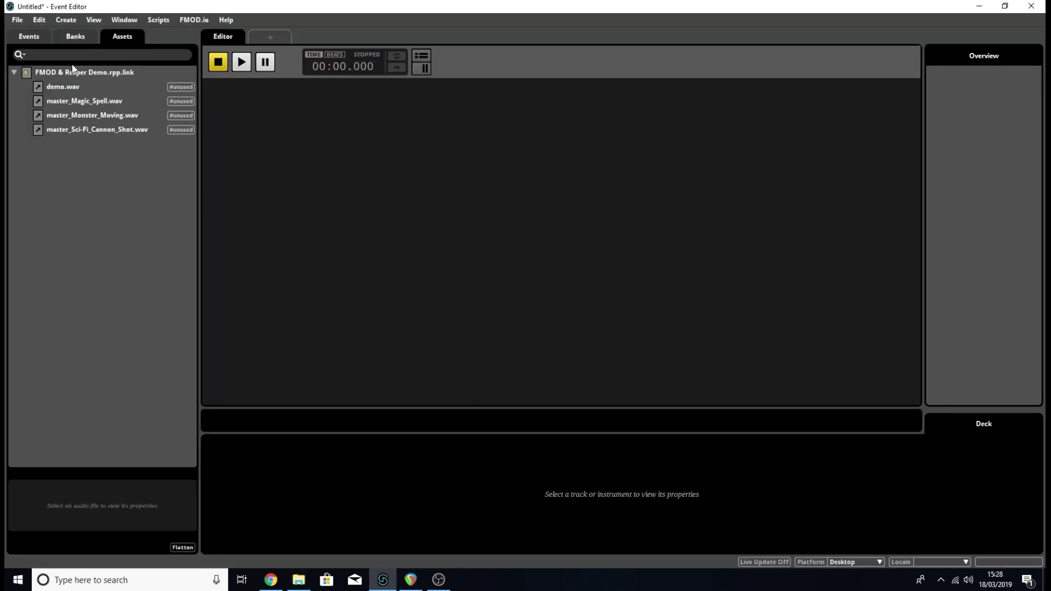
right_click(64, 74)
left_click(133, 136)
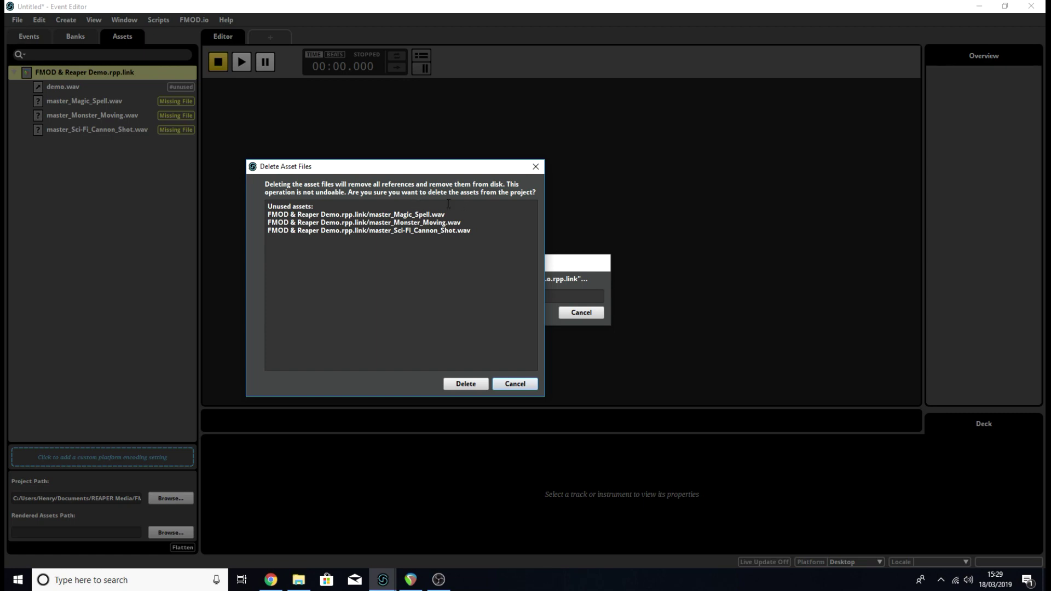
left_click(512, 384)
Inspect the master_Magic_Spell.wav, master_Monster_Moving.wav and master_Sci-Fi_Cannon_Shot.wav assets one after another.
left_click(114, 101)
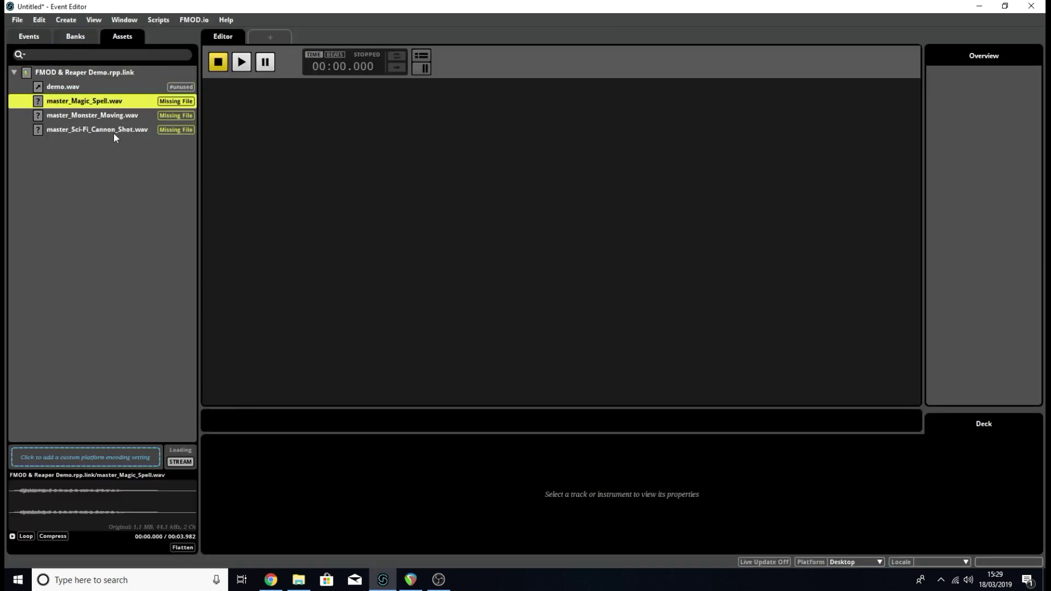
left_click(120, 119)
left_click(100, 127)
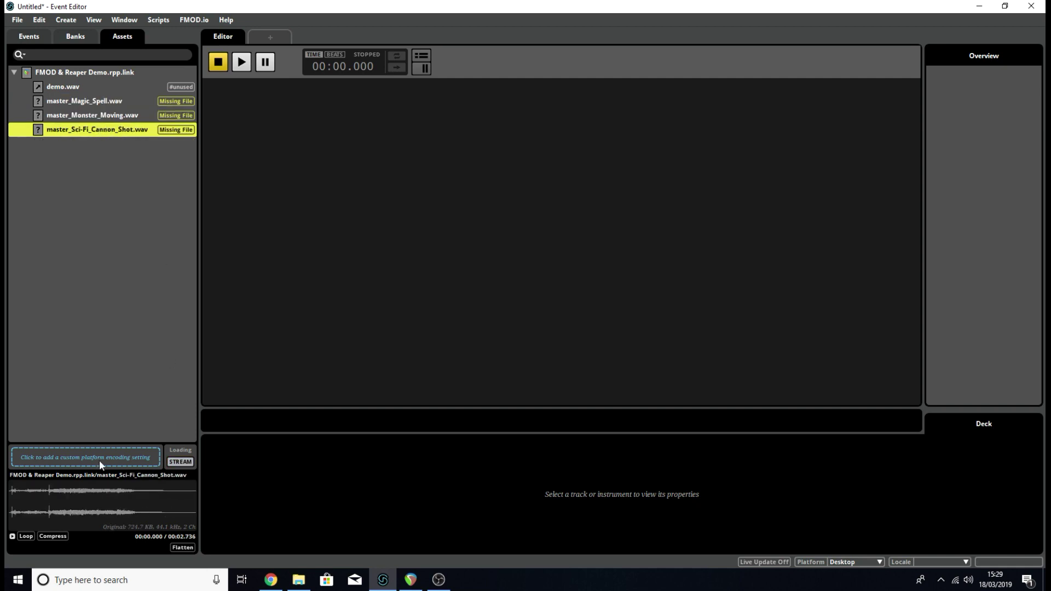
Create a new 3D timeline event in the events browser, keeping the default name New Event.
left_click(12, 537)
left_click(40, 38)
right_click(84, 93)
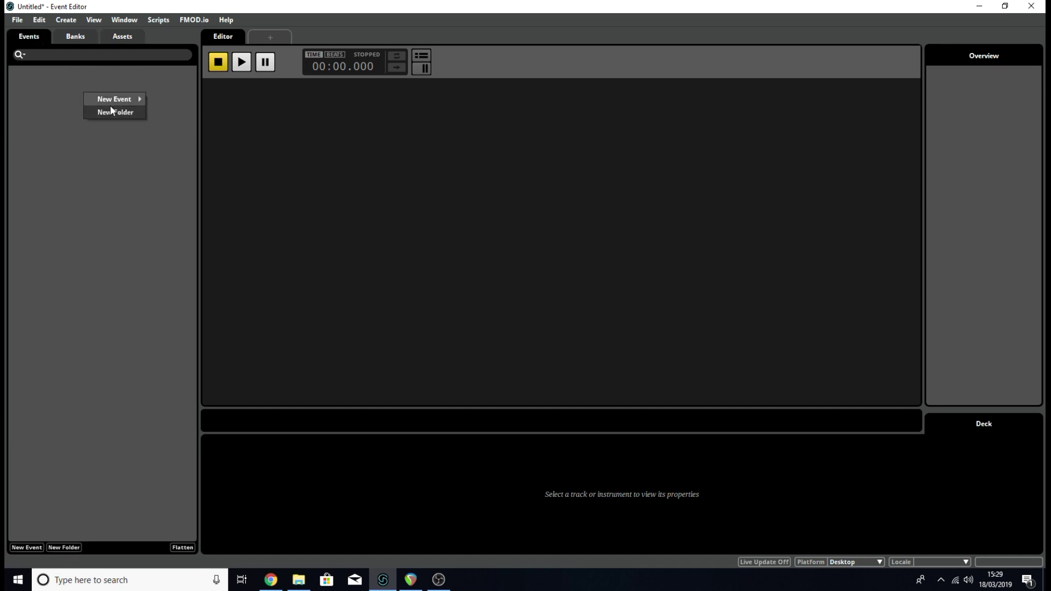
mouse_move(131, 99)
left_click(181, 113)
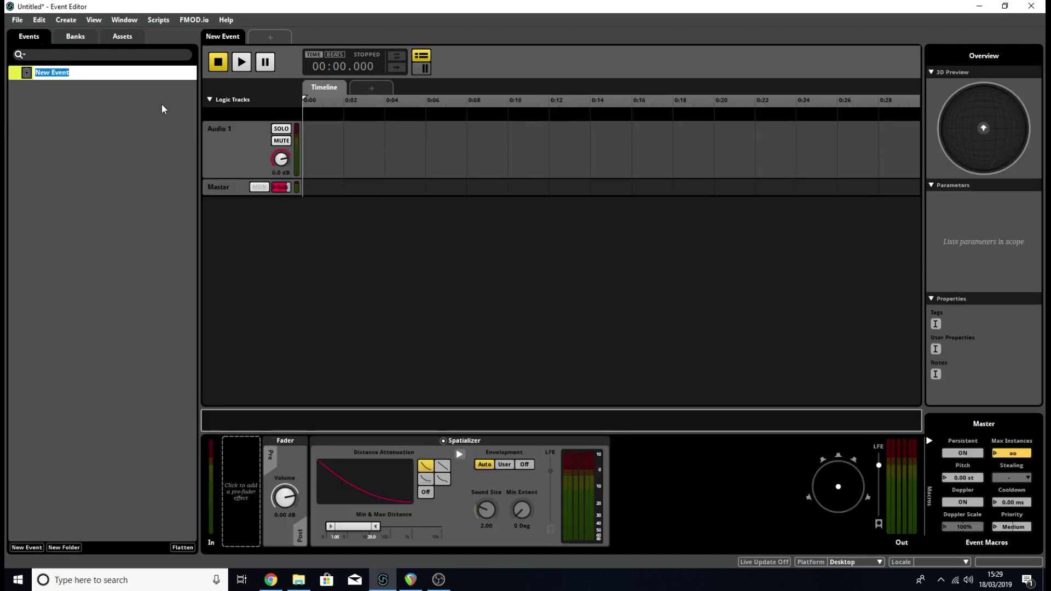
left_click(407, 298)
Open the Audio Bin and place master_Monster_Moving.wav from the linked project on the Audio 1 track, starting at about 0:03.
key("ctrl+6")
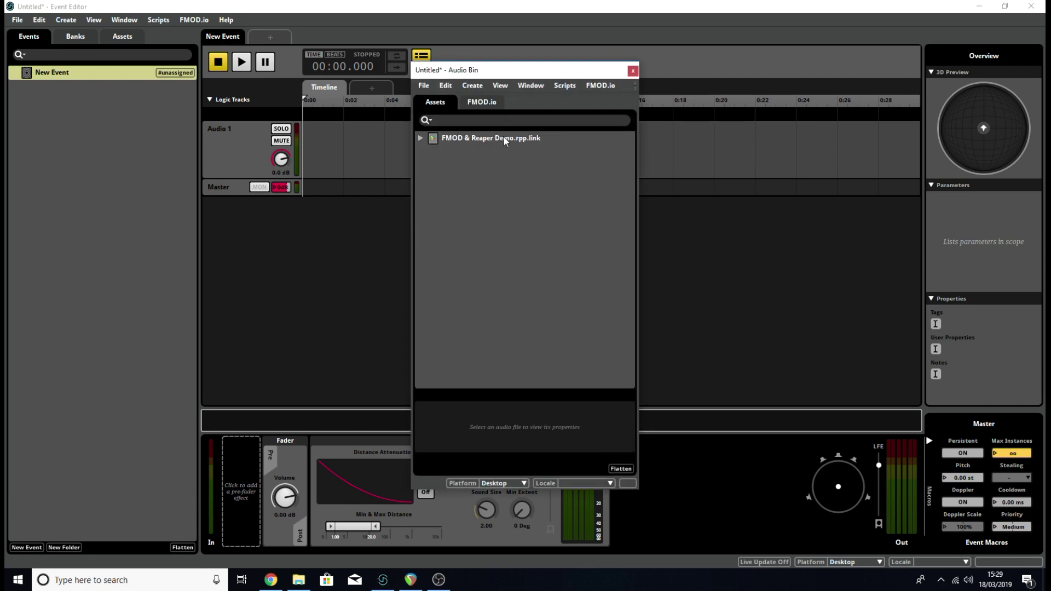
left_click(504, 139)
left_click(419, 138)
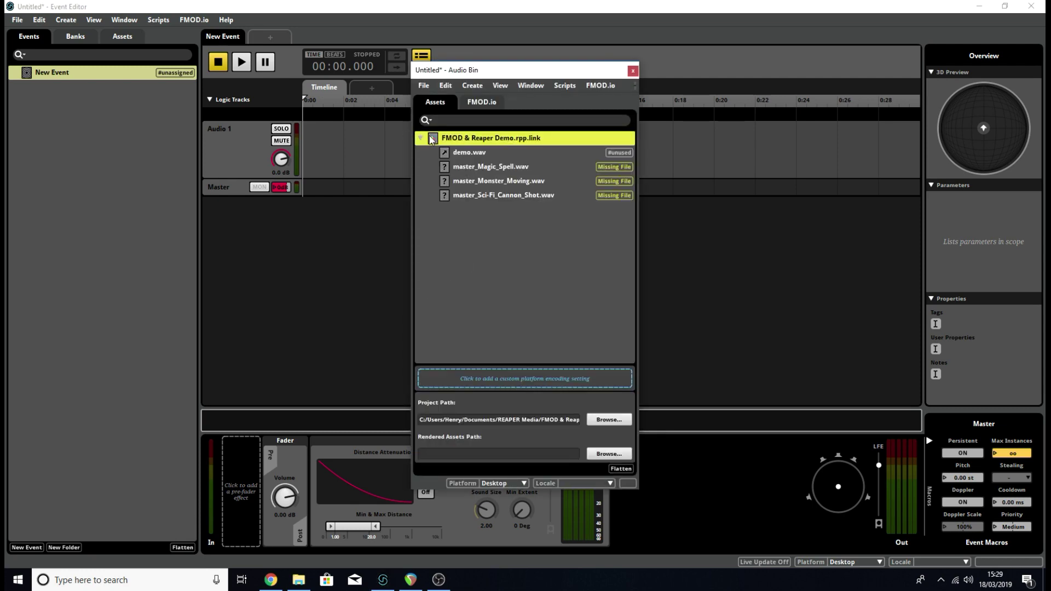
left_click(539, 181)
left_click_drag(539, 182, 372, 143)
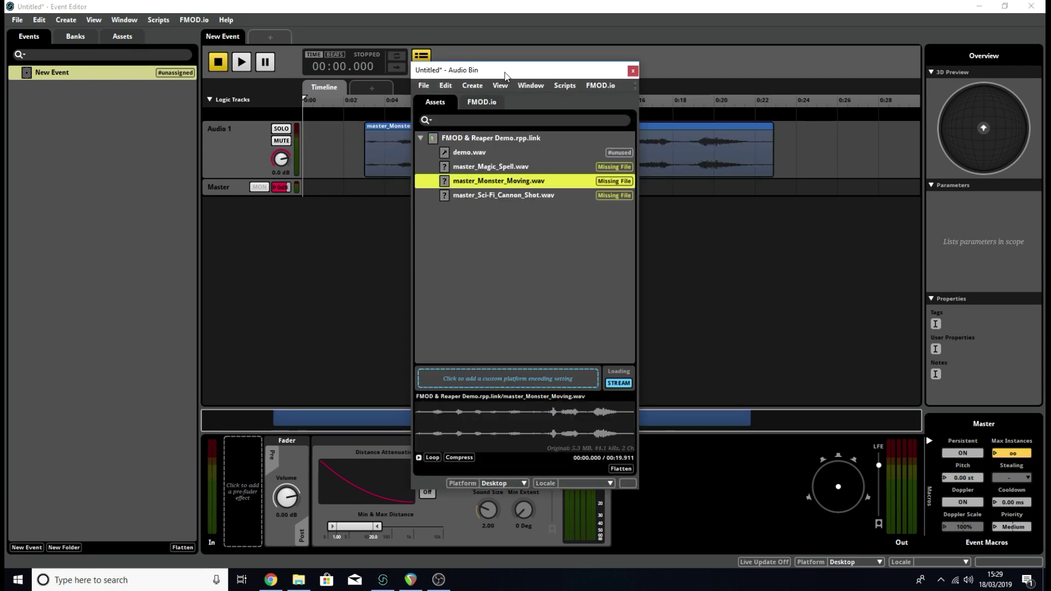
Move the Audio Bin clear of the timeline and play part of the event from about 6.5 seconds before stopping playback.
left_click_drag(505, 75, 539, 290)
left_click(438, 100)
key("space")
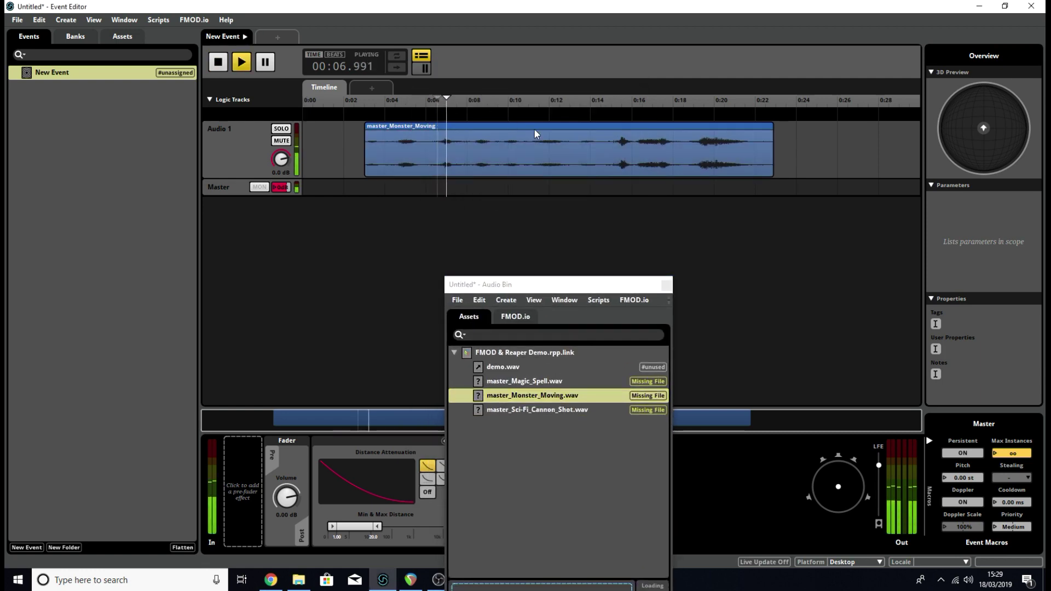
key("space")
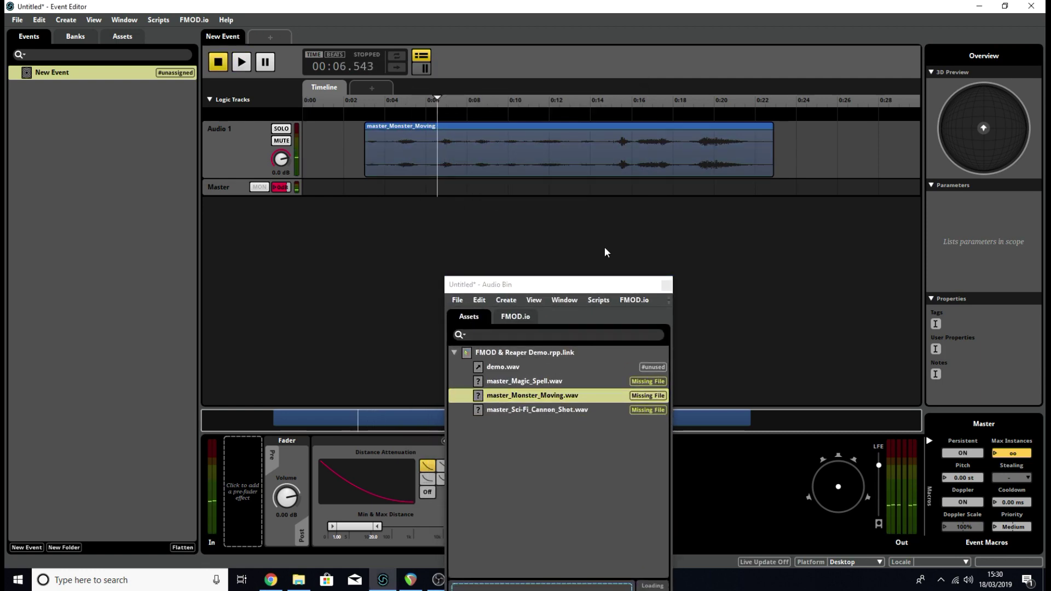
Check the FMOD & Reaper Demo folder in File Explorer for the missing master WAV files and return to the Audio Bin.
left_click_drag(612, 282, 582, 190)
double_click(528, 302)
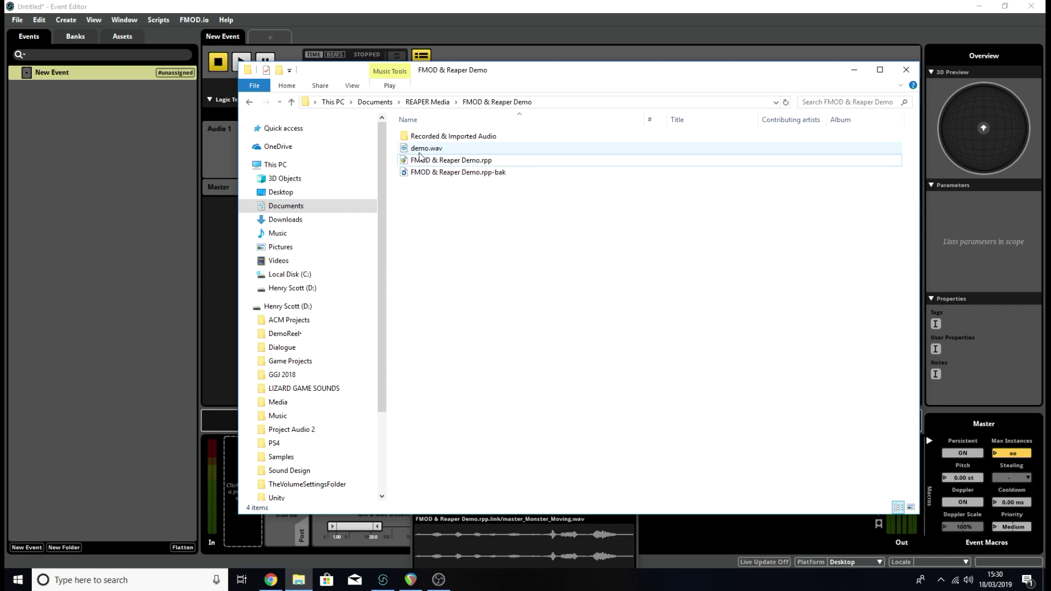
left_click(855, 71)
left_click_drag(598, 195, 575, 166)
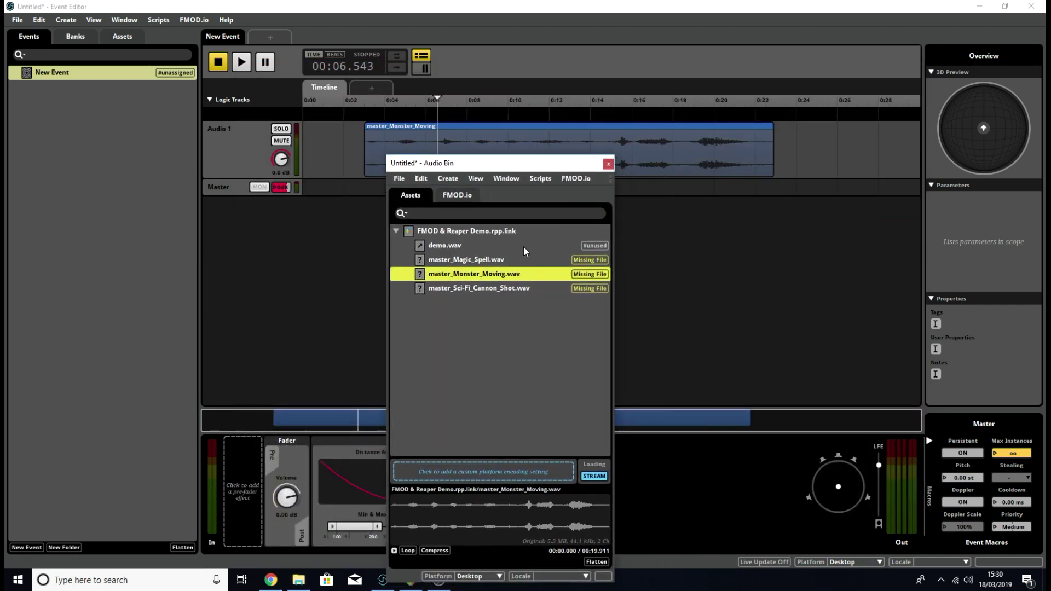
Delete the master_Magic_Spell, master_Monster_Moving and master_Sci-Fi_Cannon_Shot assets from the linked project and close the Audio Bin.
left_click(501, 261)
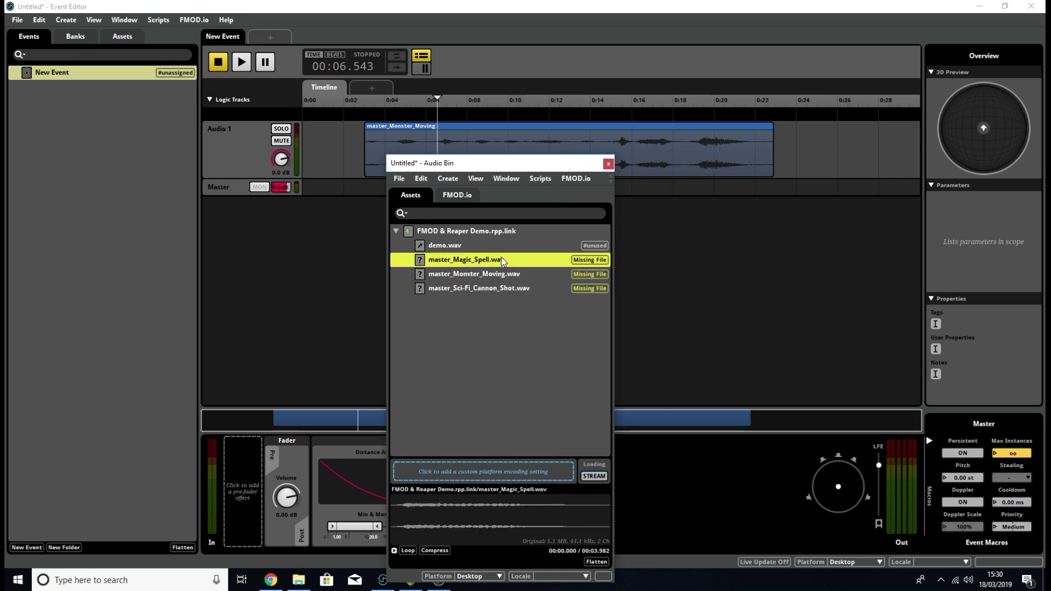
left_click(479, 288)
left_click(479, 261, "shift")
right_click(479, 260)
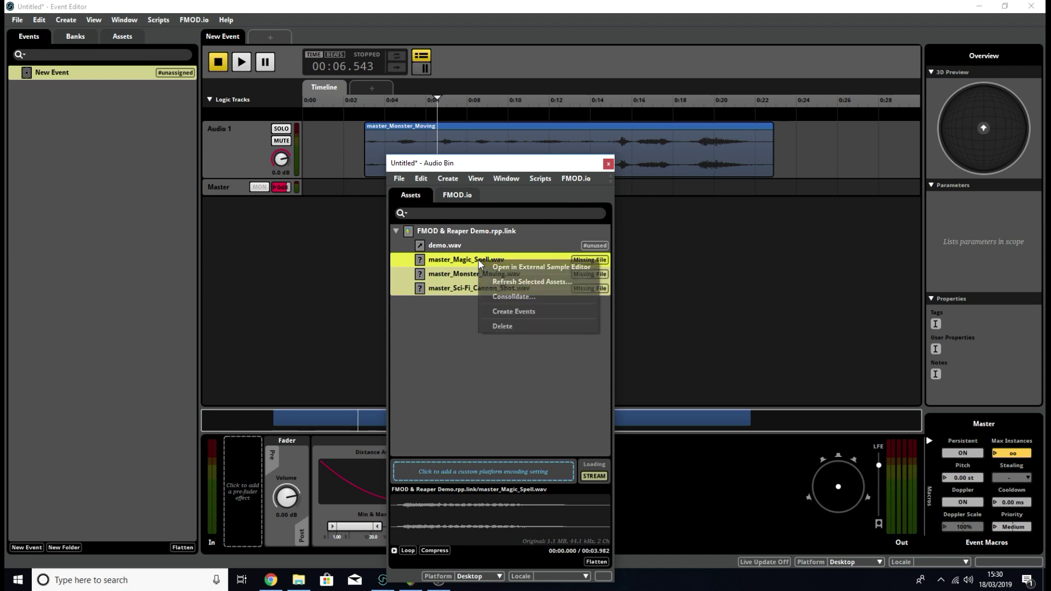
left_click(501, 326)
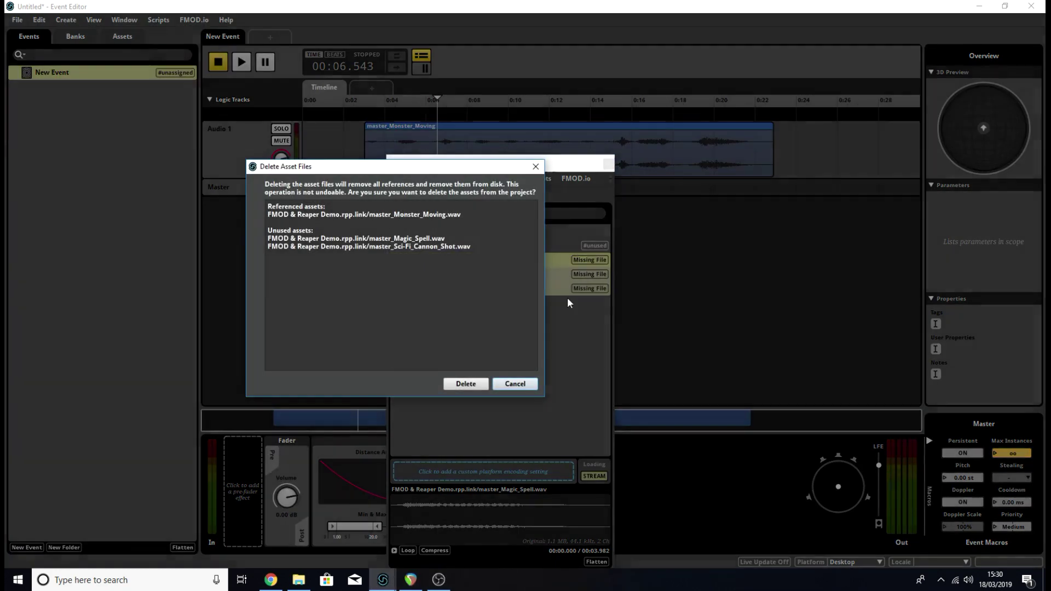
left_click(466, 384)
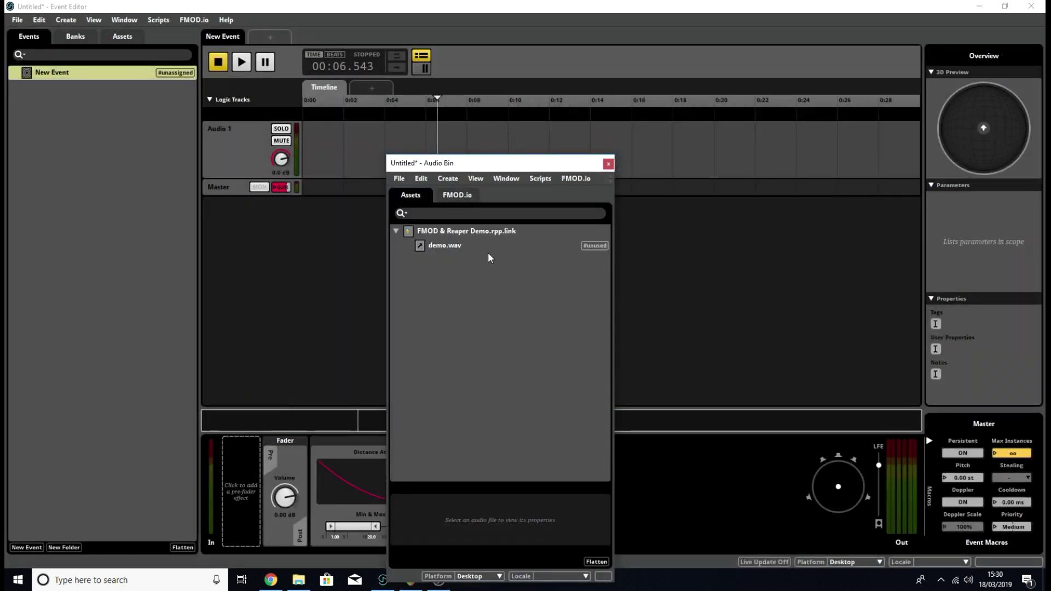
key("Escape")
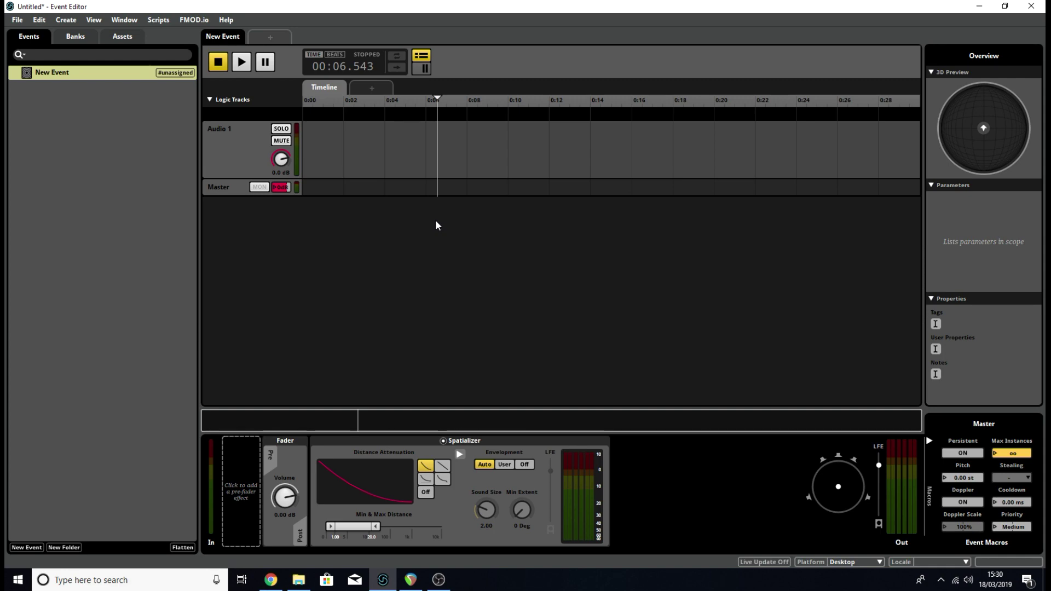
Switch to Reaper to view the region render settings and return to FMOD Studio.
left_click(407, 579)
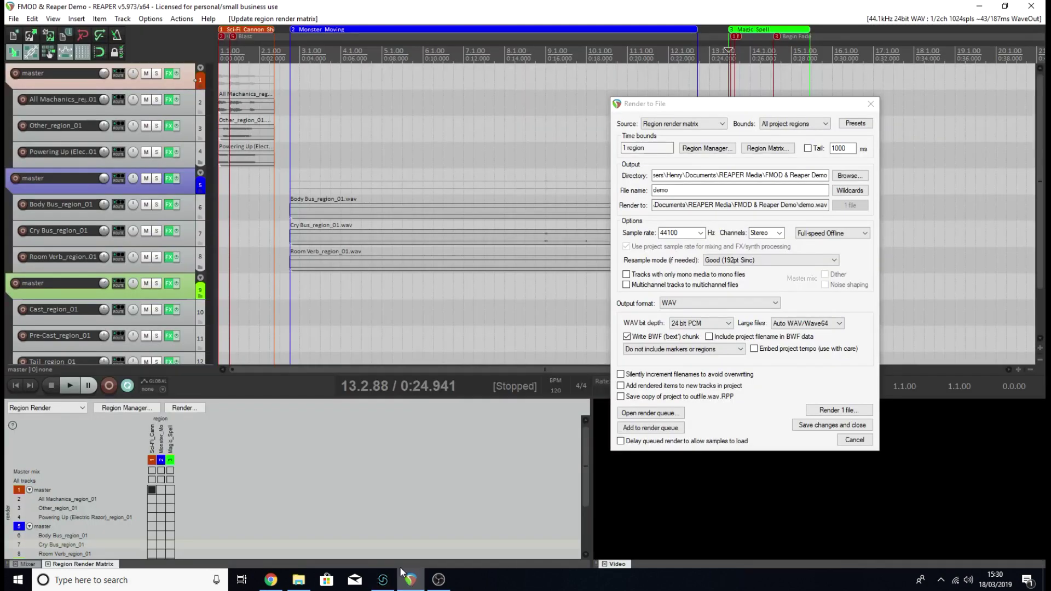
left_click(382, 579)
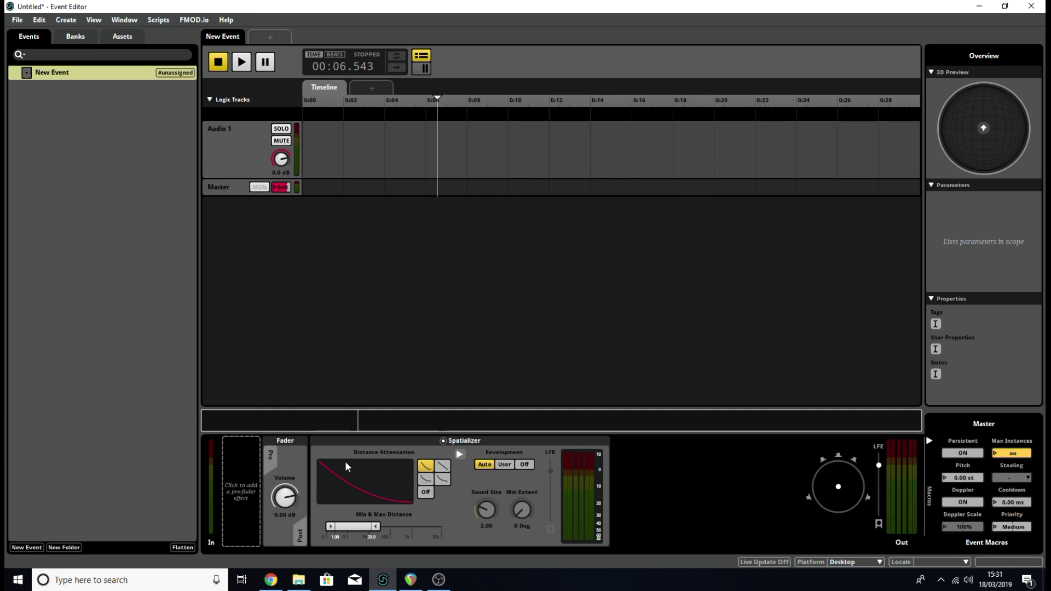
Switch to Chrome and look through the Reaper Integration appendix of the FMOD Studio 2.0 manual, covering linking, unlinking and the timeline exporter.
left_click(271, 580)
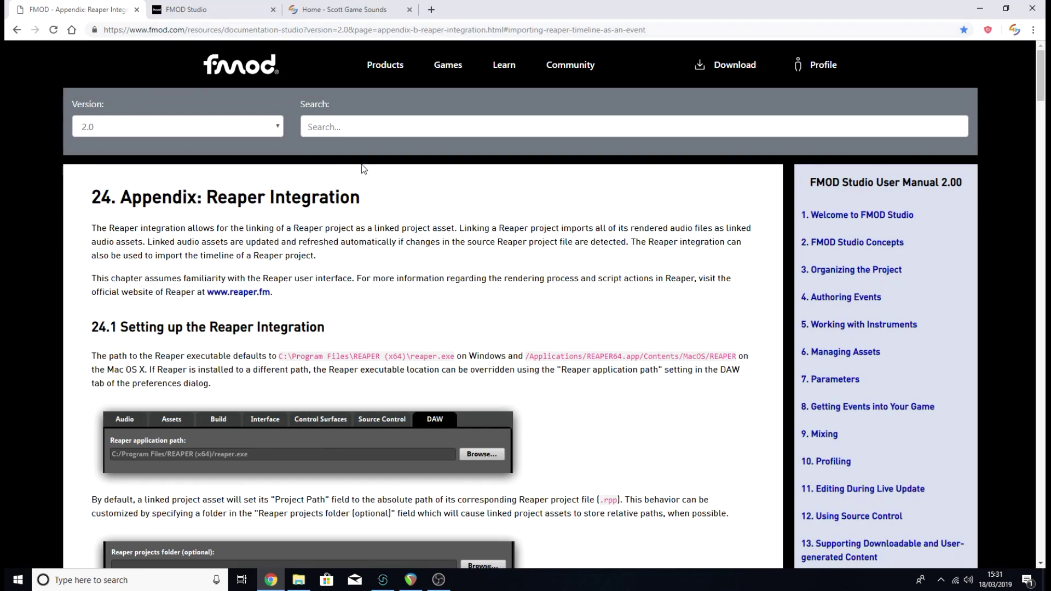
scroll(606, 240, "down", 3)
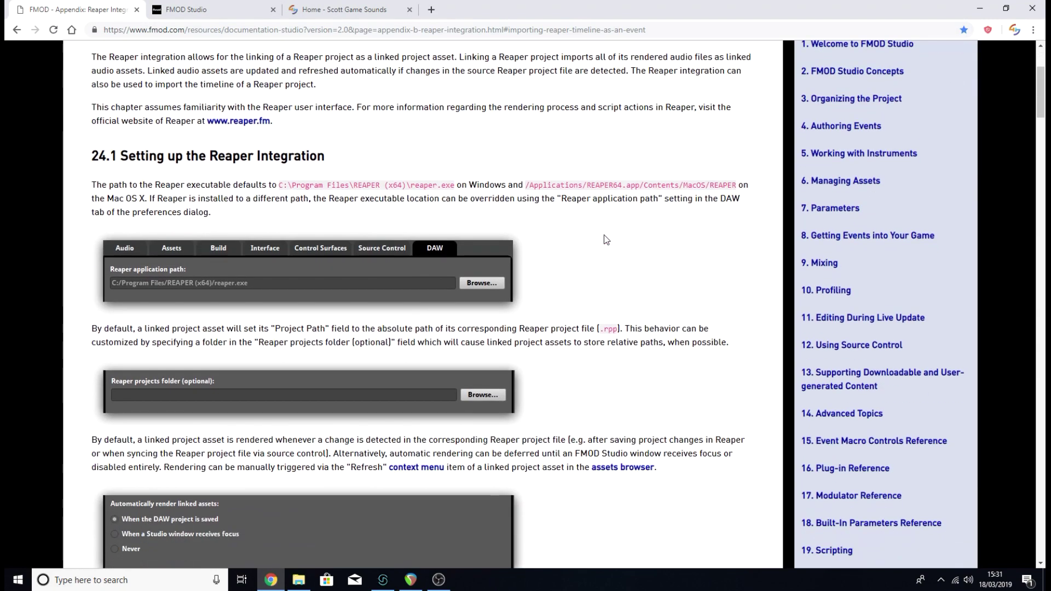
scroll(606, 240, "down", 3)
scroll(627, 260, "down", 4)
scroll(626, 258, "down", 3)
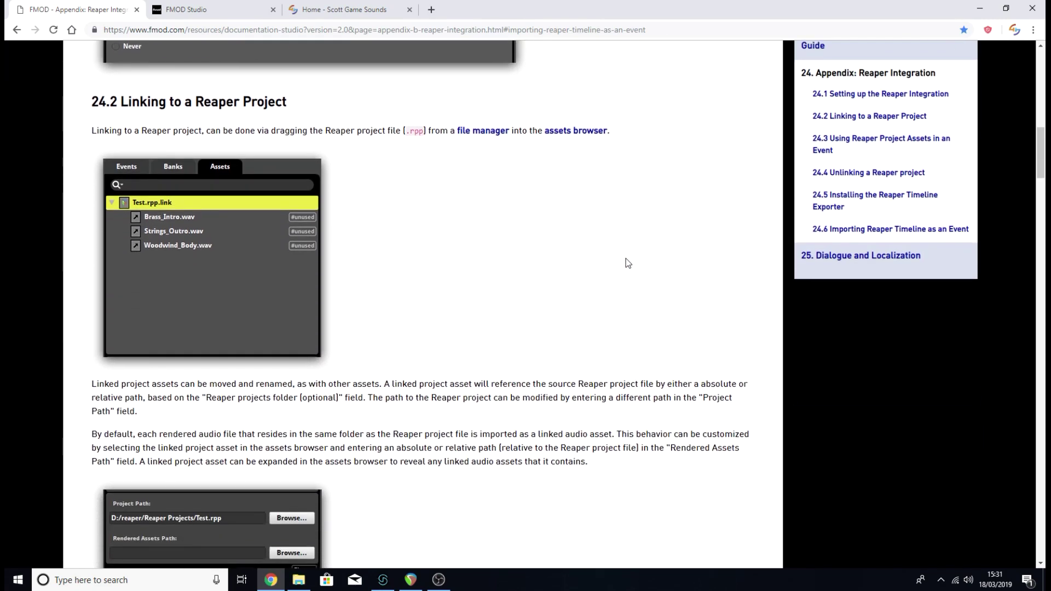
scroll(626, 258, "down", 4)
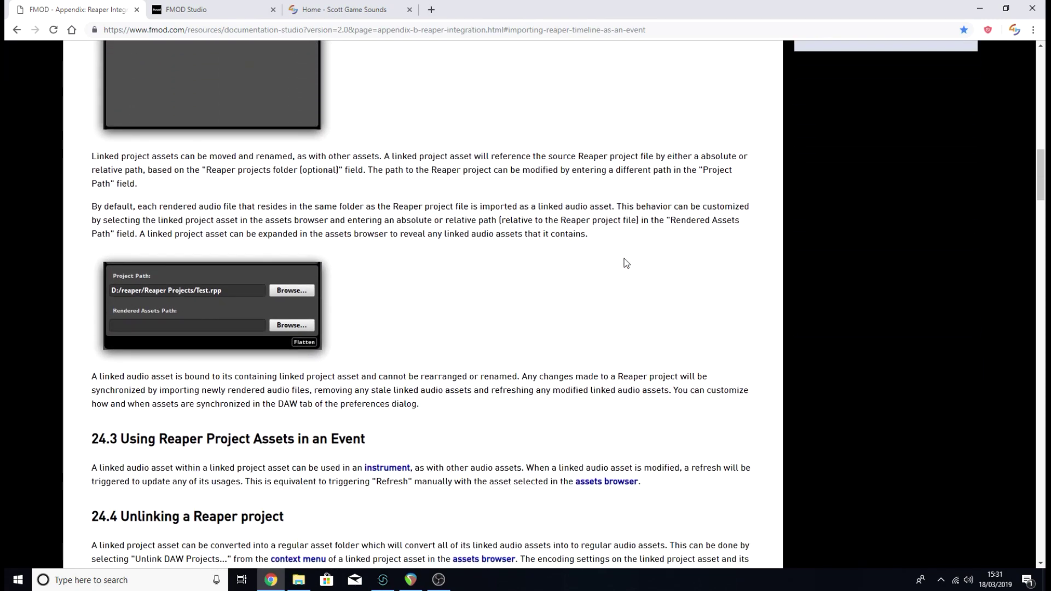
scroll(627, 264, "down", 4)
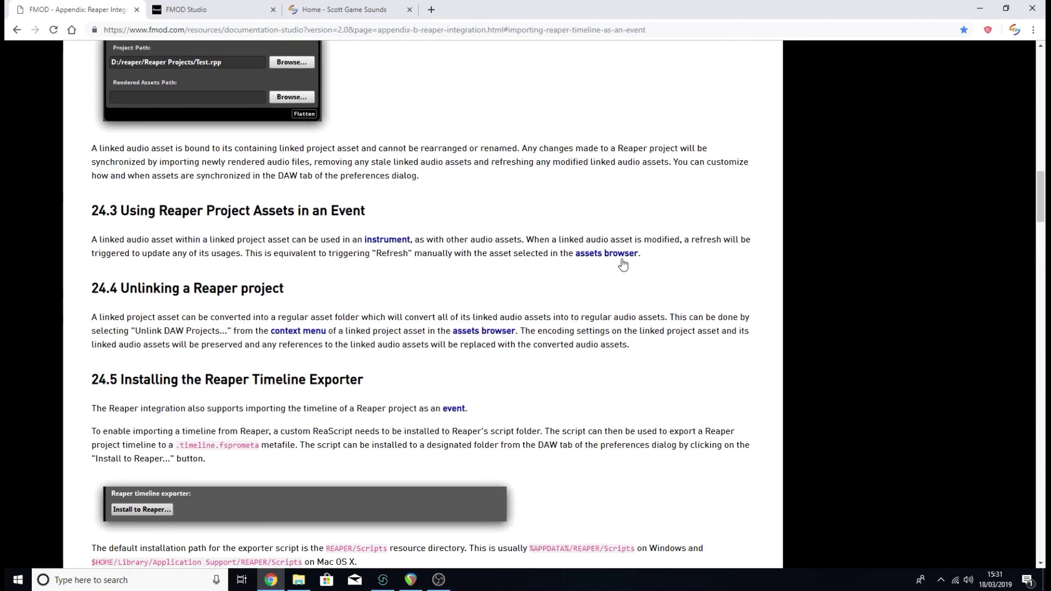
scroll(590, 388, "down", 1)
scroll(591, 390, "down", 2)
scroll(591, 389, "up", 15)
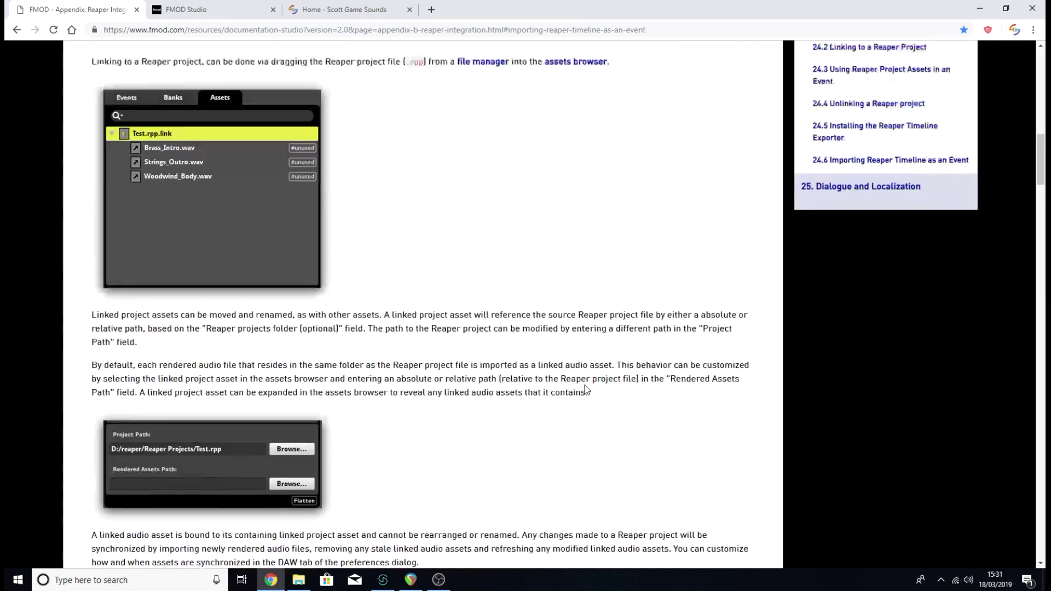
scroll(586, 390, "up", 11)
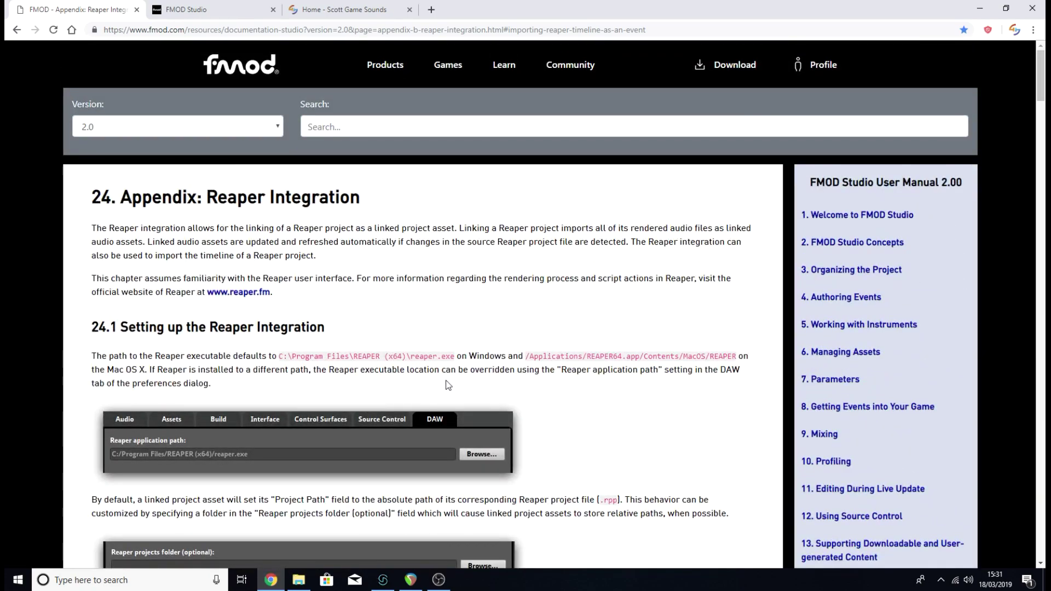
View the Scott Game Sounds home page and switch back to the event in FMOD Studio.
left_click(359, 9)
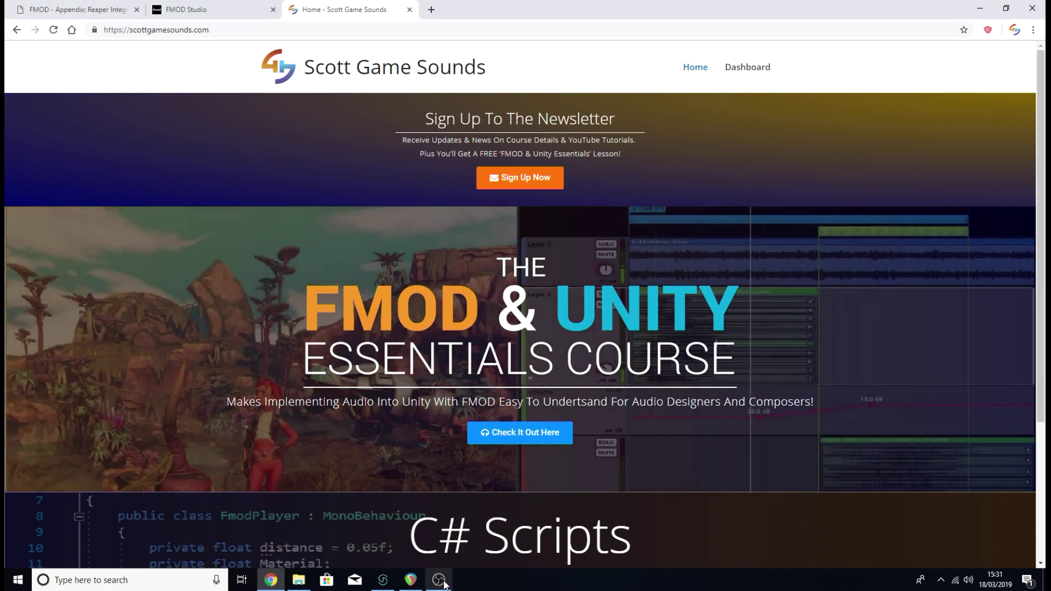
left_click(411, 580)
left_click(383, 580)
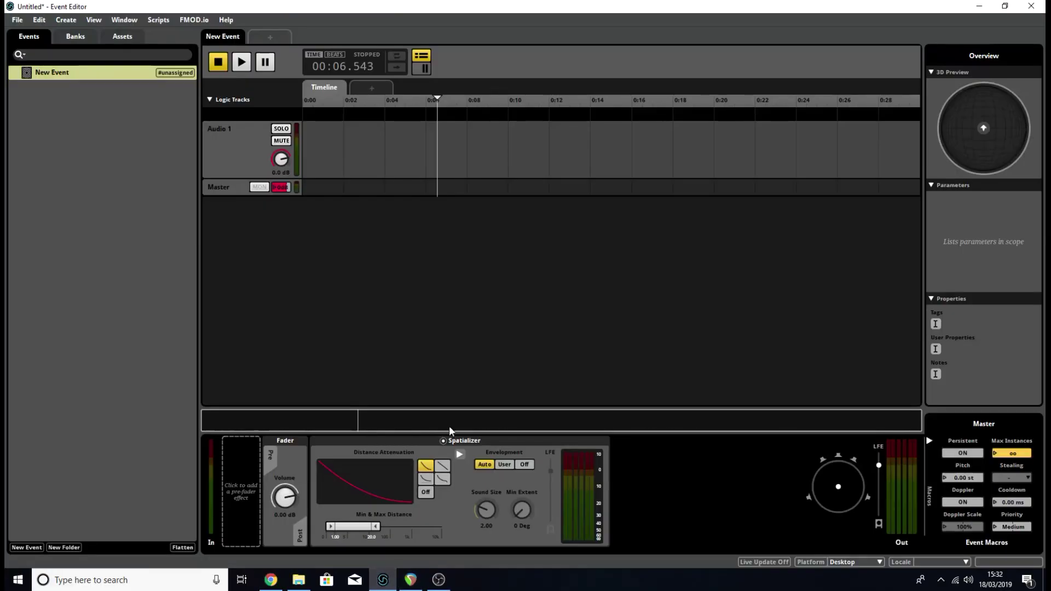